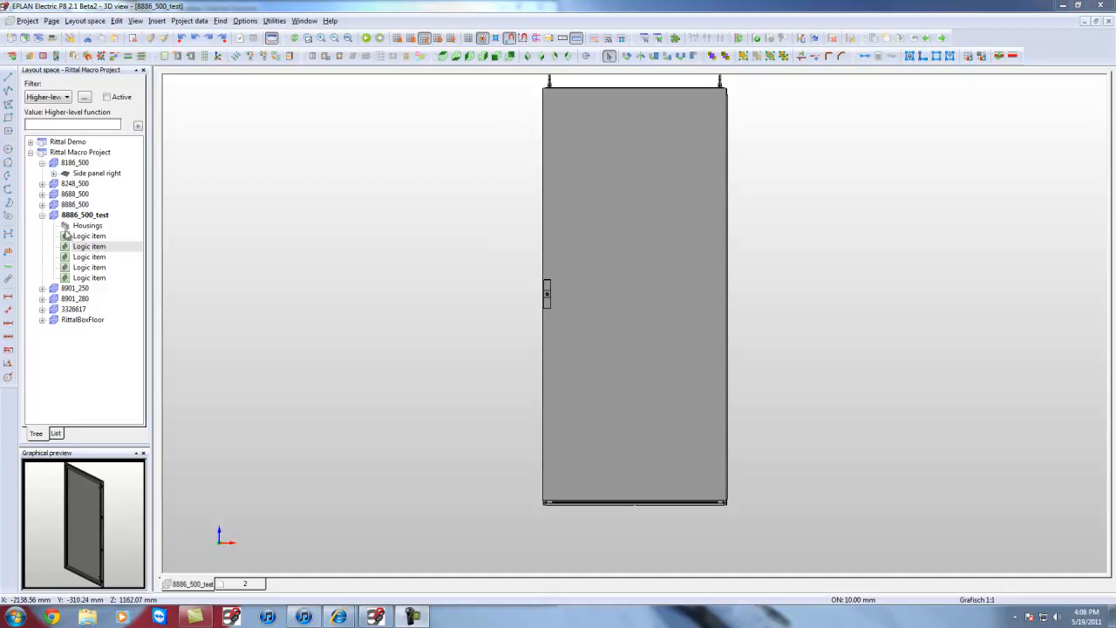
Set the function definition of the hinges' logic item in layout space 8886_500_test to Hinge, under Mechanics > System accessories > Lock systems.
{"action": "left_click", "coordinate": [88, 235]}
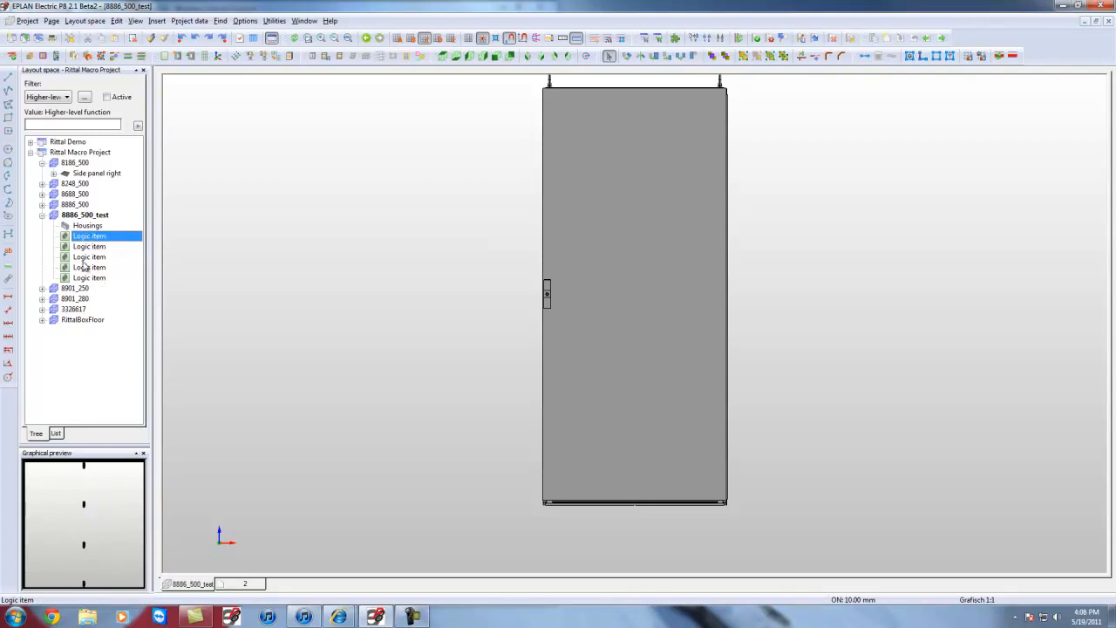
{"action": "right_click", "coordinate": [88, 240]}
{"action": "left_click", "coordinate": [120, 570]}
{"action": "left_click", "coordinate": [951, 144]}
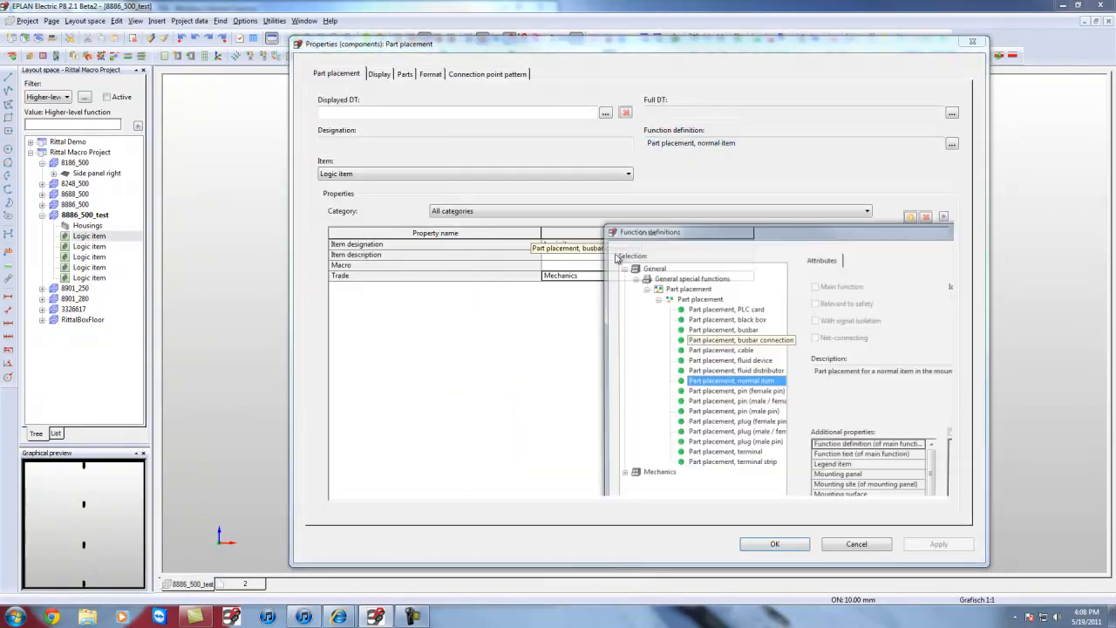
{"action": "left_click", "coordinate": [513, 385]}
{"action": "double_click", "coordinate": [527, 416]}
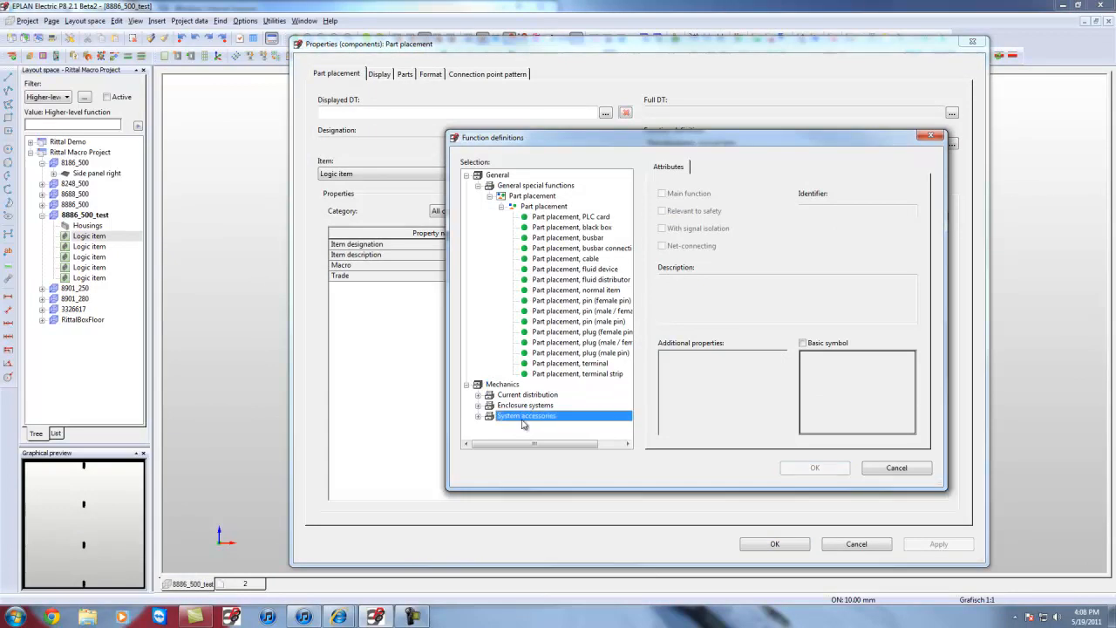
{"action": "double_click", "coordinate": [531, 406]}
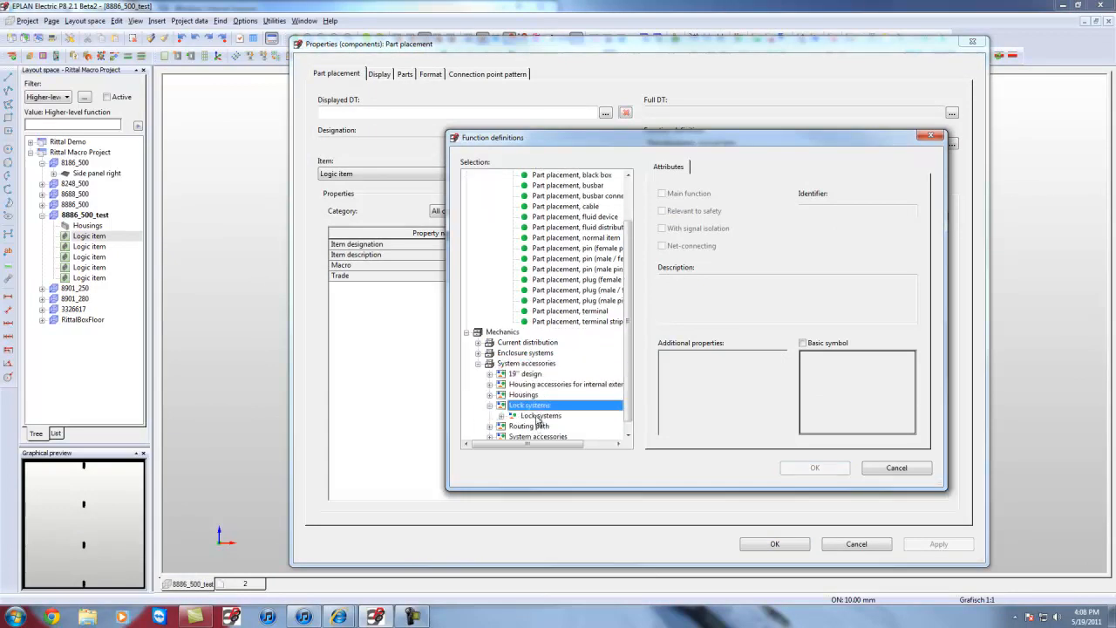
{"action": "double_click", "coordinate": [539, 417]}
{"action": "left_click", "coordinate": [542, 406]}
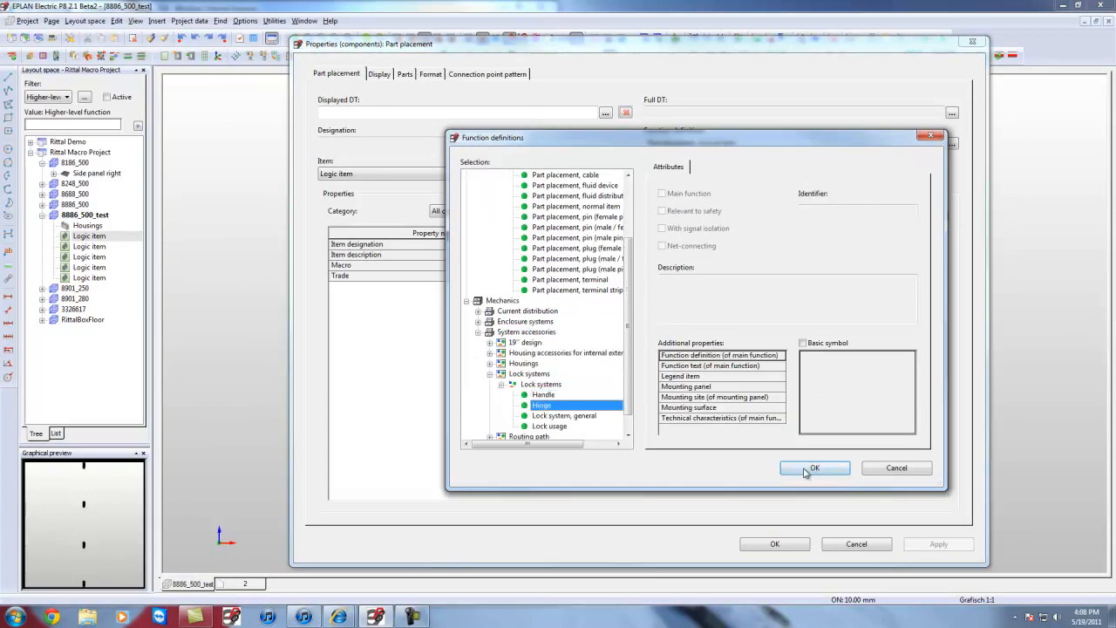
{"action": "left_click", "coordinate": [805, 470]}
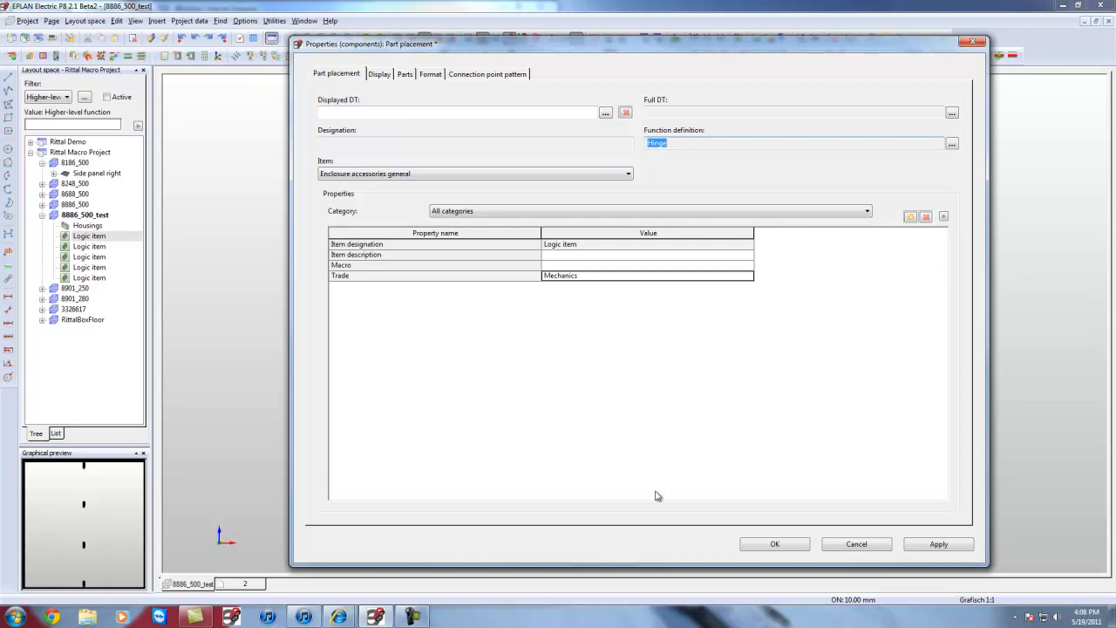
{"action": "left_click", "coordinate": [774, 544]}
Set the function definition of the front door's logic item to "Door, general" from the Housings group of System accessories.
{"action": "left_click", "coordinate": [89, 248]}
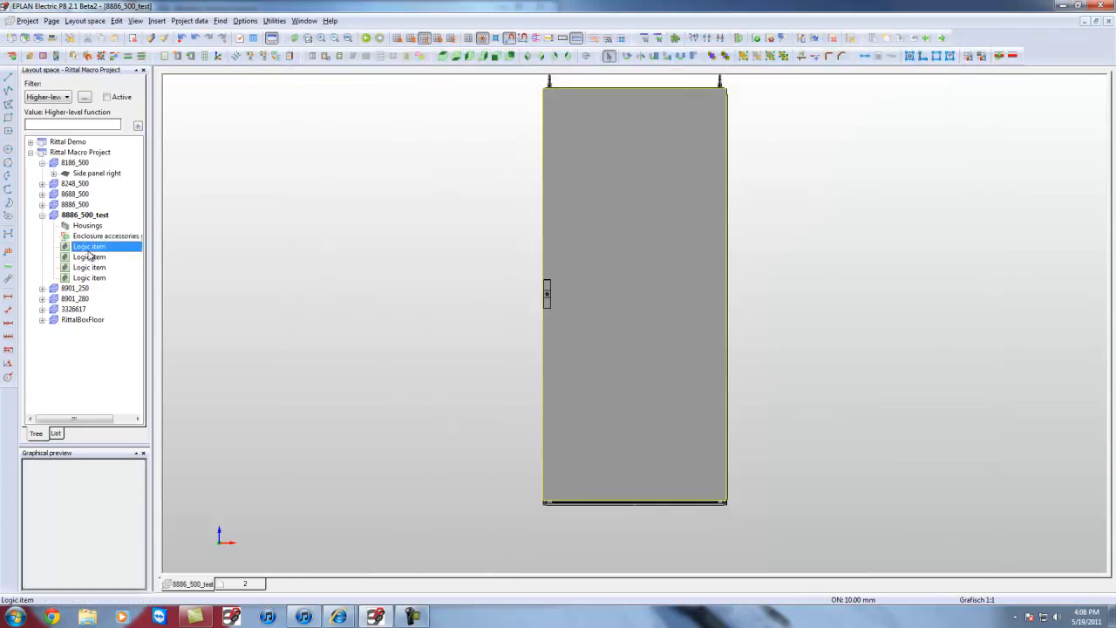
{"action": "right_click", "coordinate": [85, 250]}
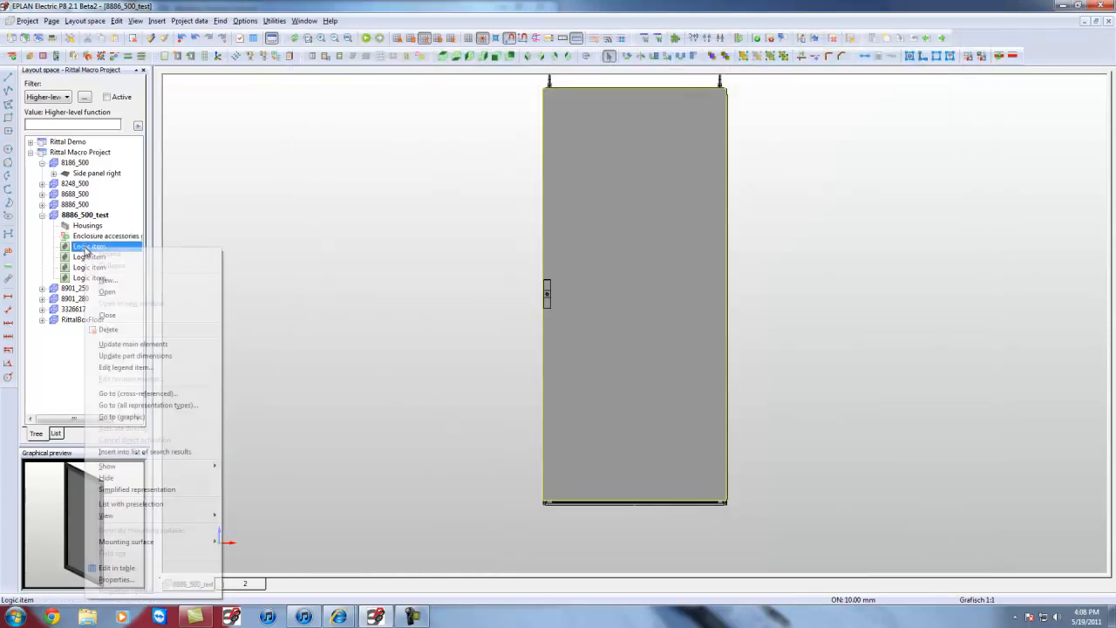
{"action": "left_click", "coordinate": [75, 247]}
{"action": "left_click", "coordinate": [486, 170]}
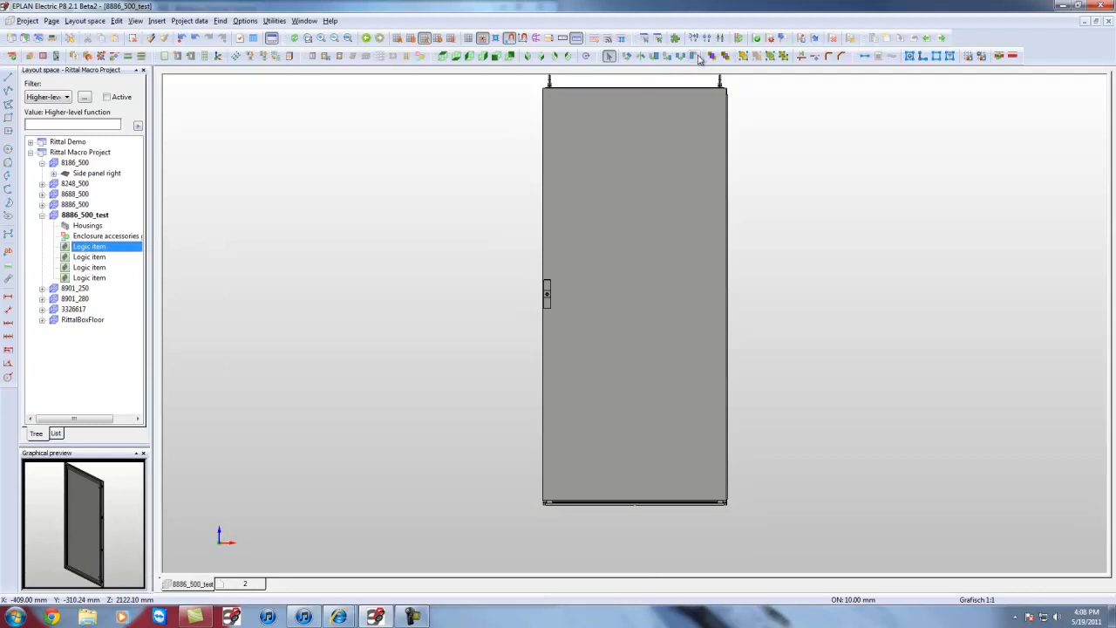
{"action": "left_click", "coordinate": [529, 57]}
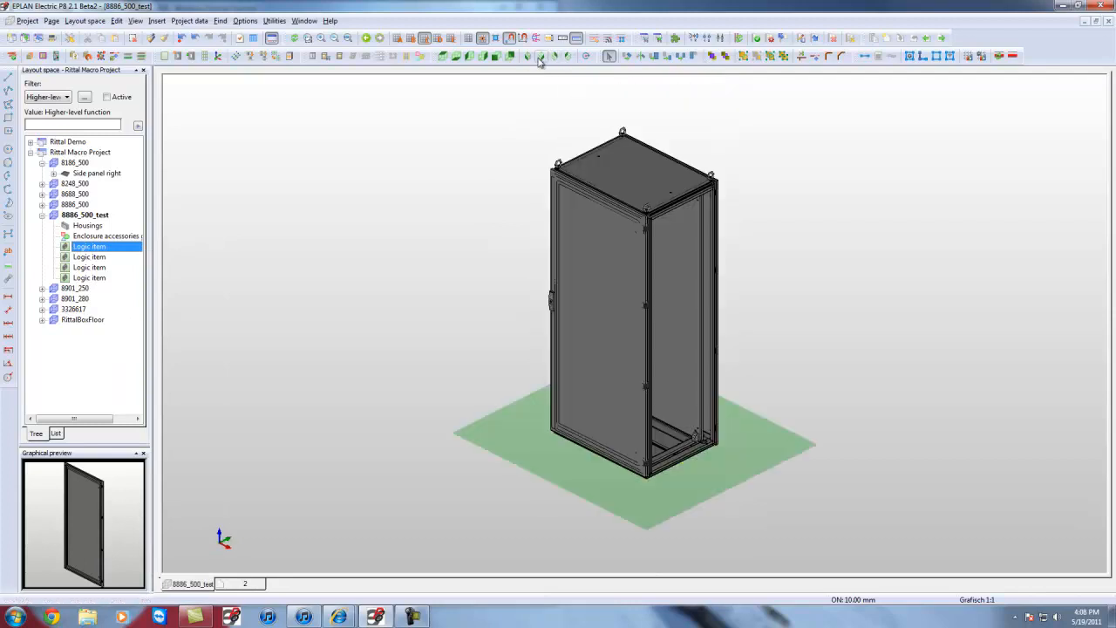
{"action": "left_click", "coordinate": [84, 249]}
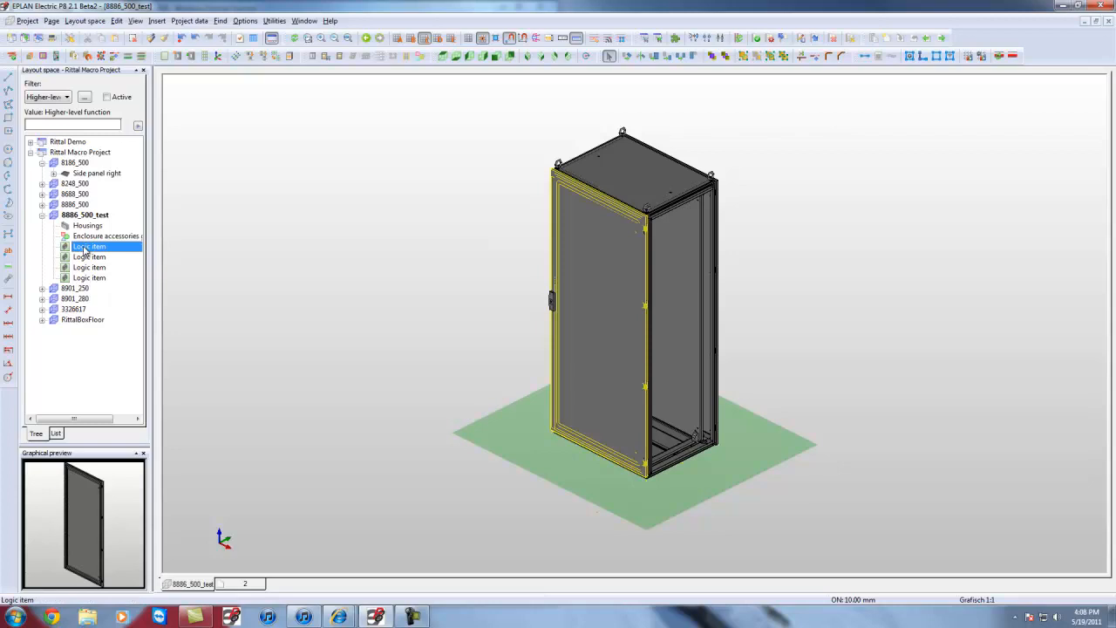
{"action": "right_click", "coordinate": [85, 250]}
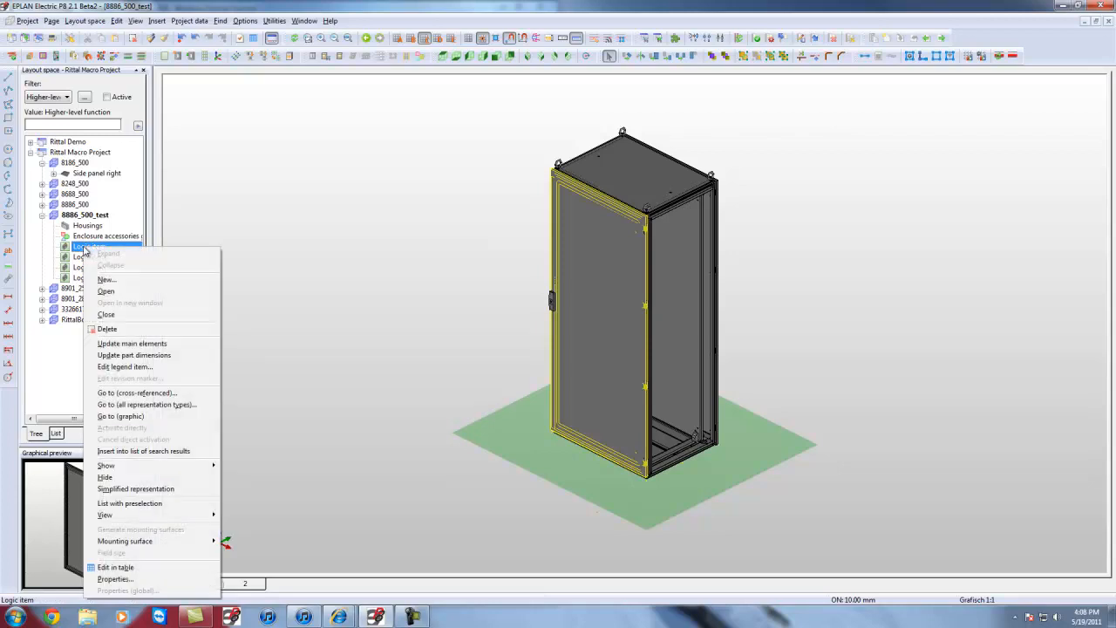
{"action": "left_click", "coordinate": [115, 581]}
{"action": "left_click", "coordinate": [951, 145]}
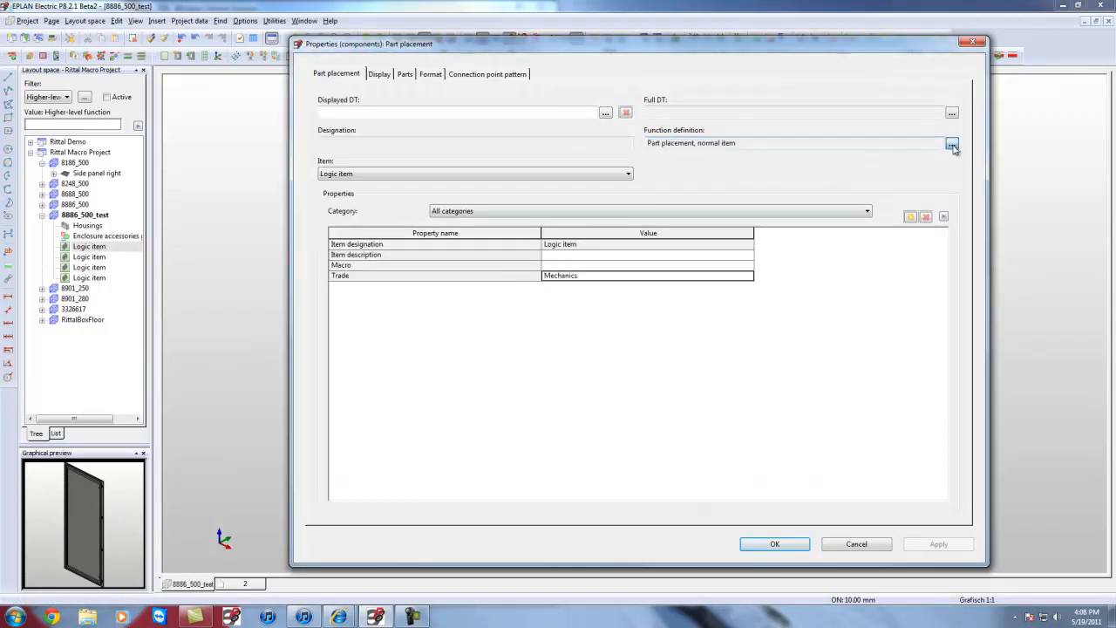
{"action": "double_click", "coordinate": [502, 385]}
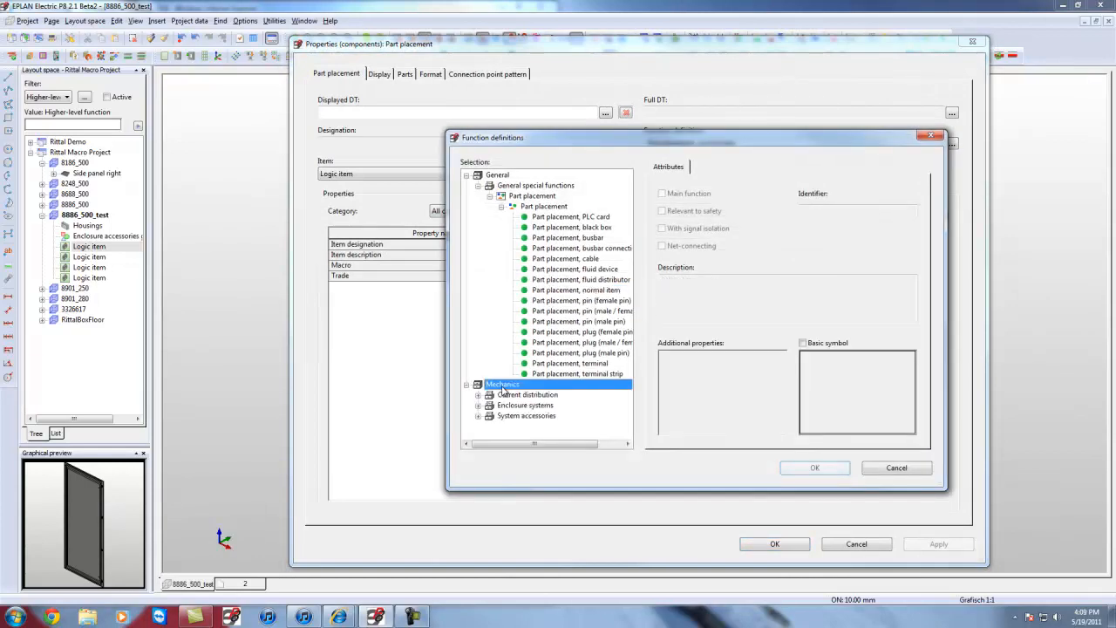
{"action": "double_click", "coordinate": [515, 416]}
{"action": "double_click", "coordinate": [523, 394]}
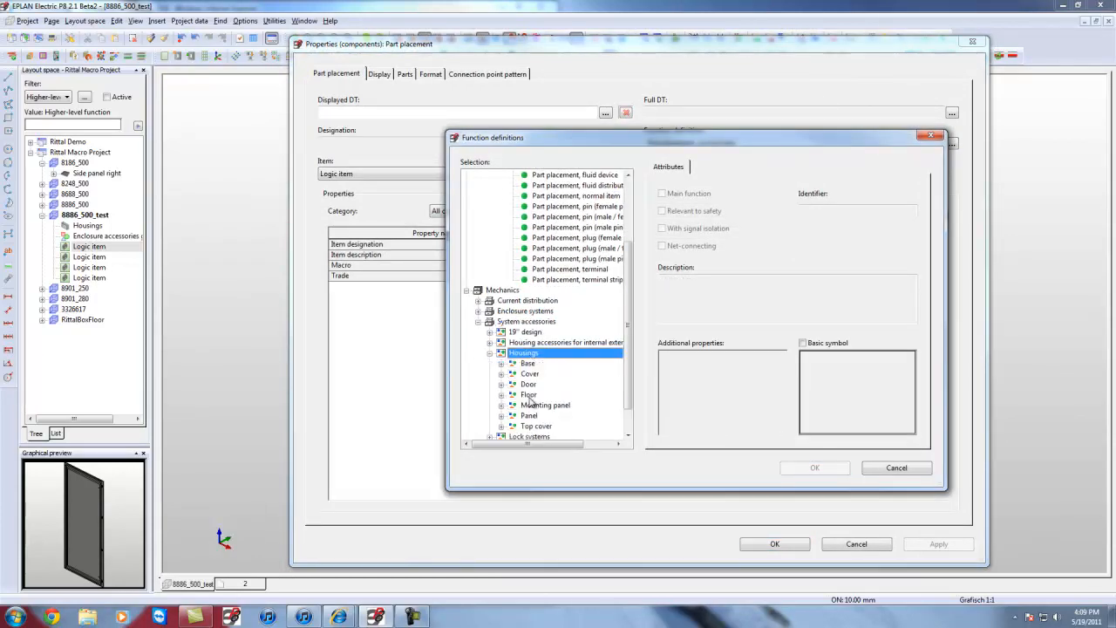
{"action": "double_click", "coordinate": [528, 384]}
{"action": "left_click", "coordinate": [553, 394]}
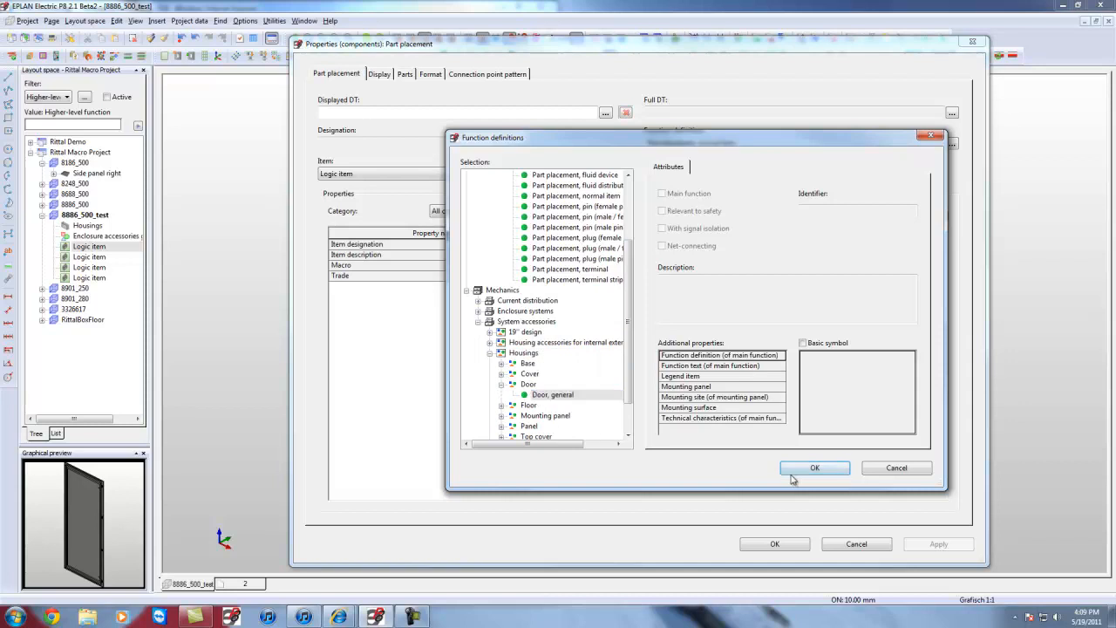
{"action": "left_click", "coordinate": [814, 468]}
{"action": "left_click", "coordinate": [775, 544]}
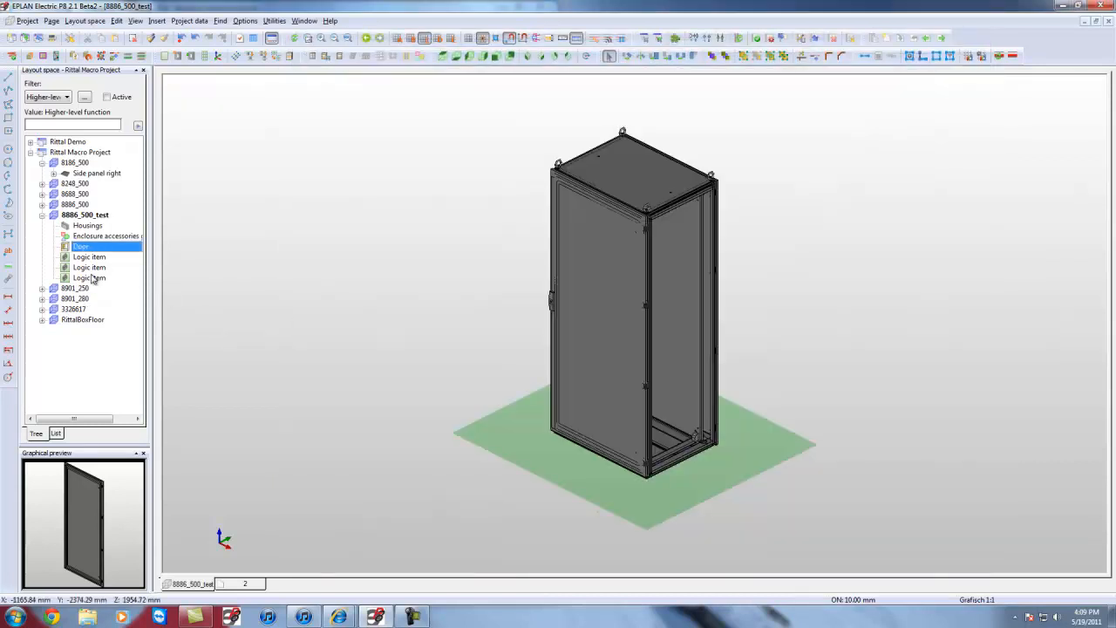
Assign the function definition "Lock system, general" from Lock systems to the door handle's logic item.
{"action": "left_click", "coordinate": [90, 258]}
{"action": "right_click", "coordinate": [90, 258]}
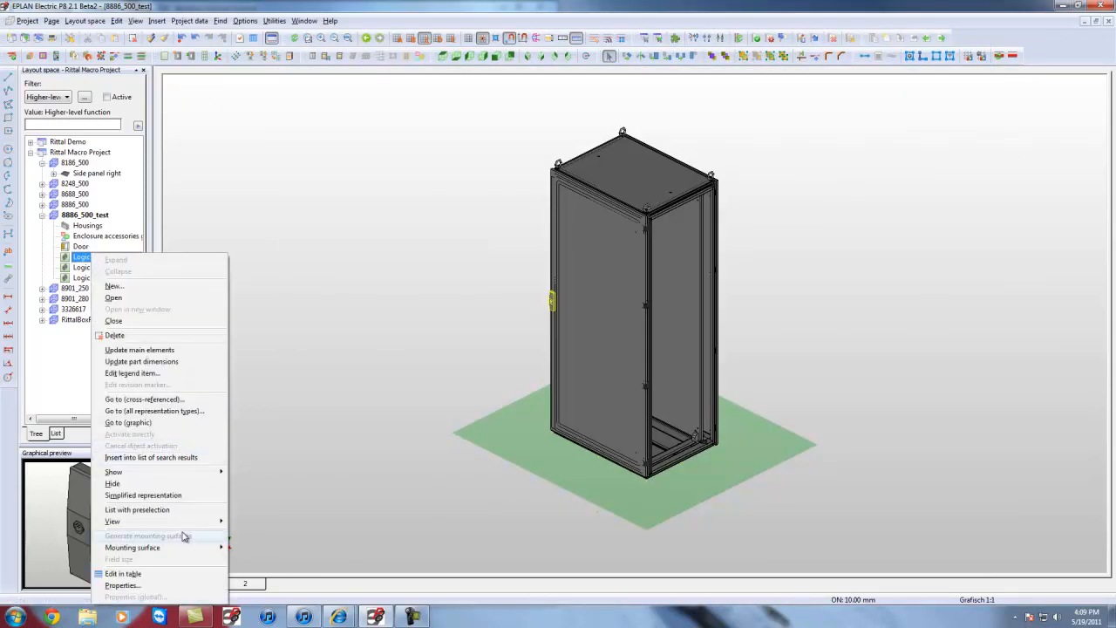
{"action": "left_click", "coordinate": [121, 585]}
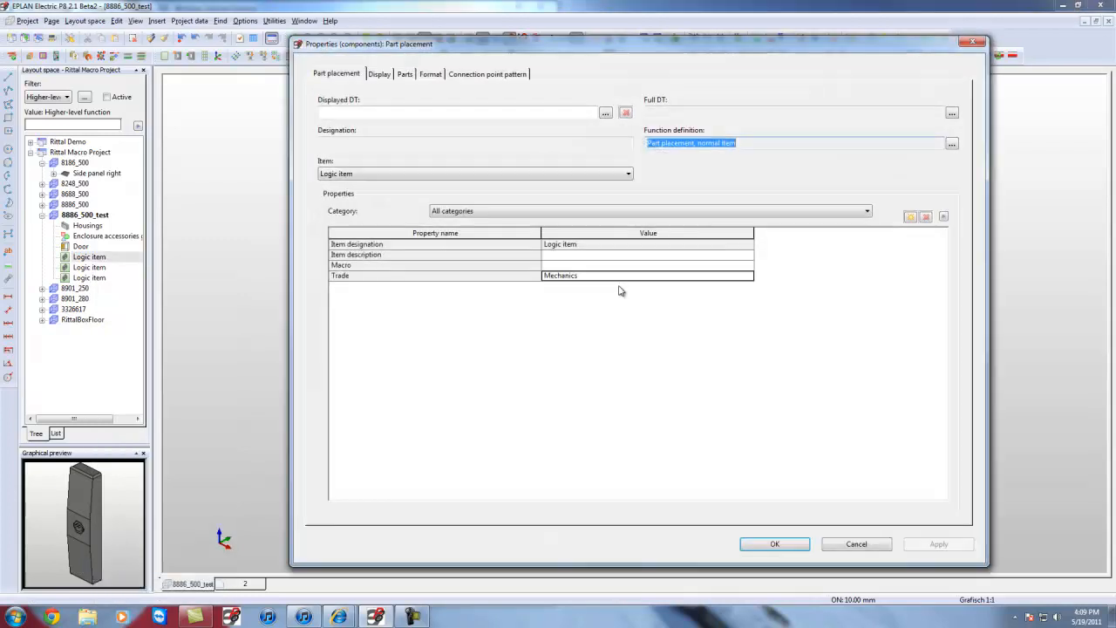
{"action": "left_click", "coordinate": [951, 143]}
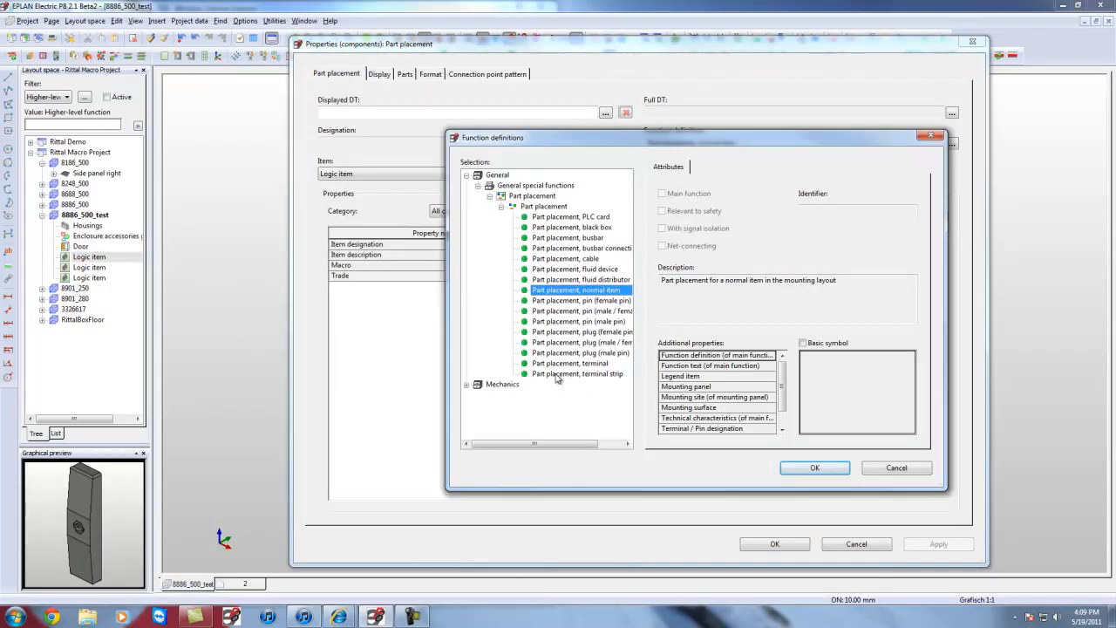
{"action": "left_click", "coordinate": [515, 384]}
{"action": "double_click", "coordinate": [524, 417]}
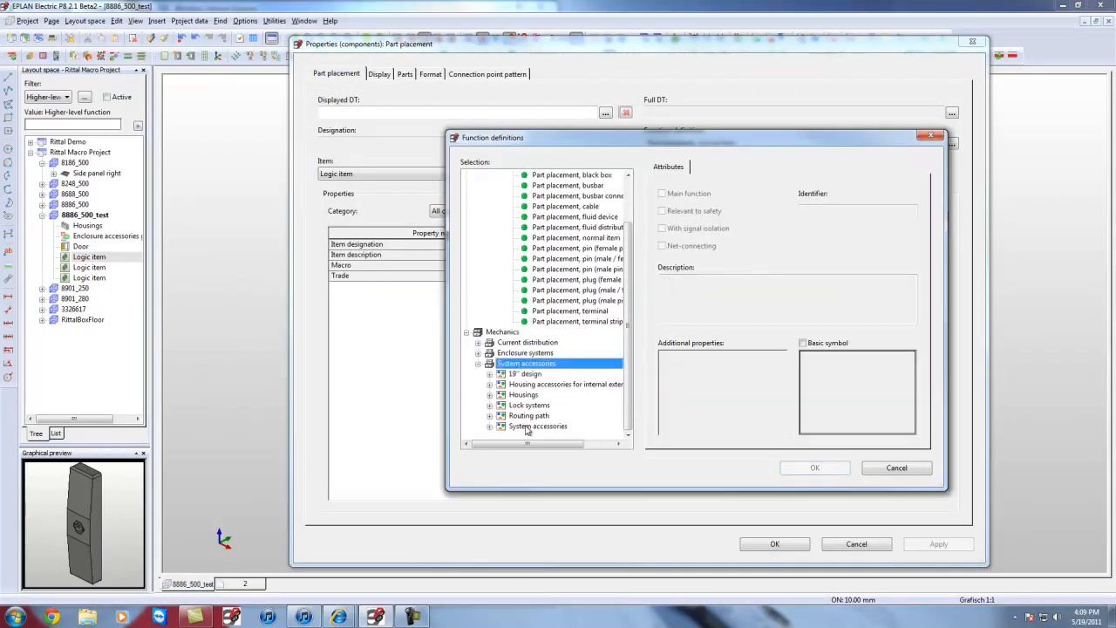
{"action": "double_click", "coordinate": [531, 407]}
{"action": "double_click", "coordinate": [532, 416]}
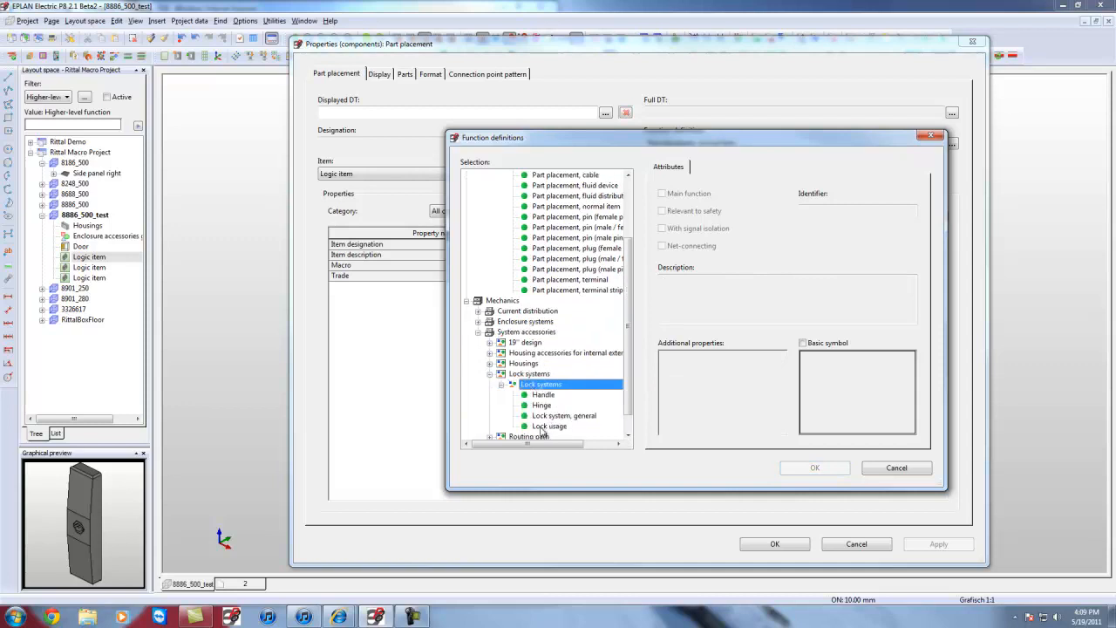
{"action": "left_click", "coordinate": [553, 417]}
{"action": "left_click", "coordinate": [814, 467]}
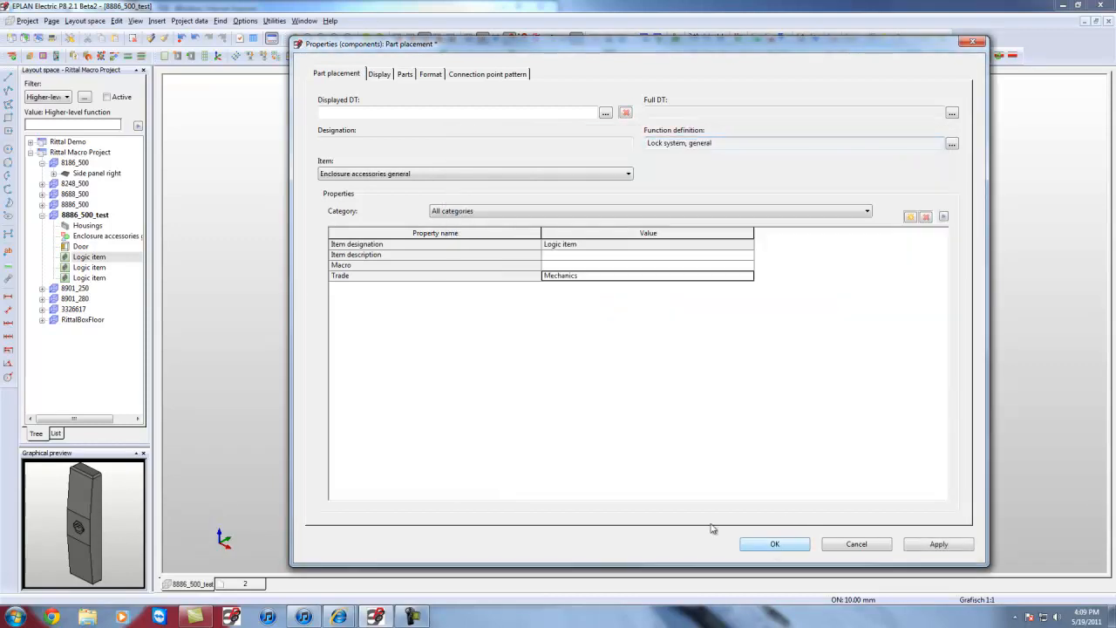
{"action": "left_click", "coordinate": [774, 543]}
Assign the function definition "Transport lug" from System accessories > General to the logic item of the four lifting eyes.
{"action": "left_click", "coordinate": [90, 269]}
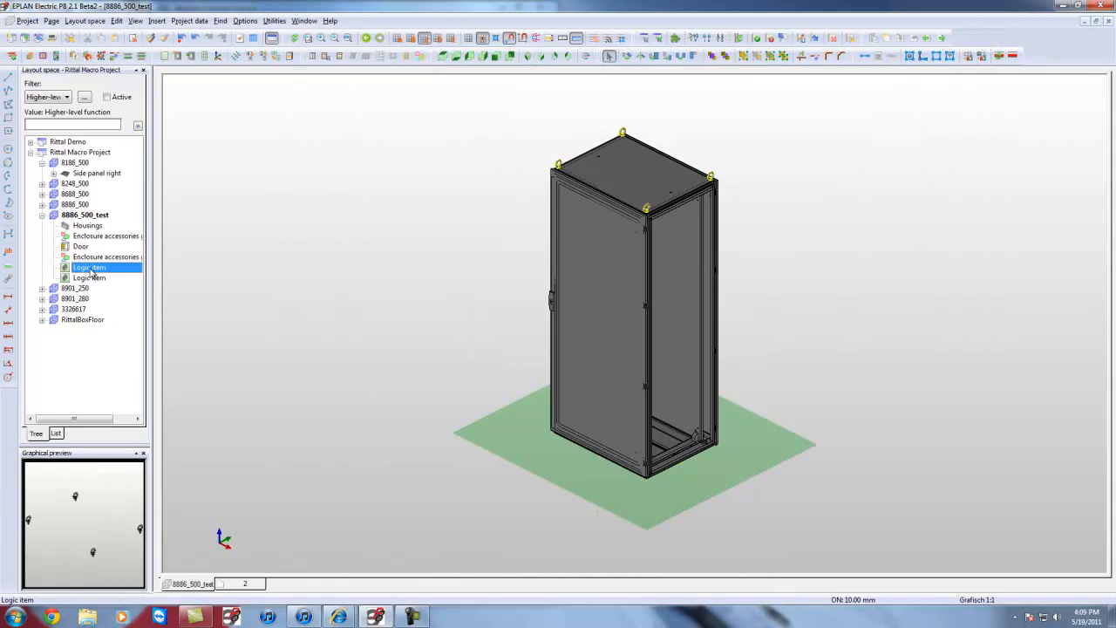
{"action": "right_click", "coordinate": [90, 269]}
{"action": "left_click", "coordinate": [114, 585]}
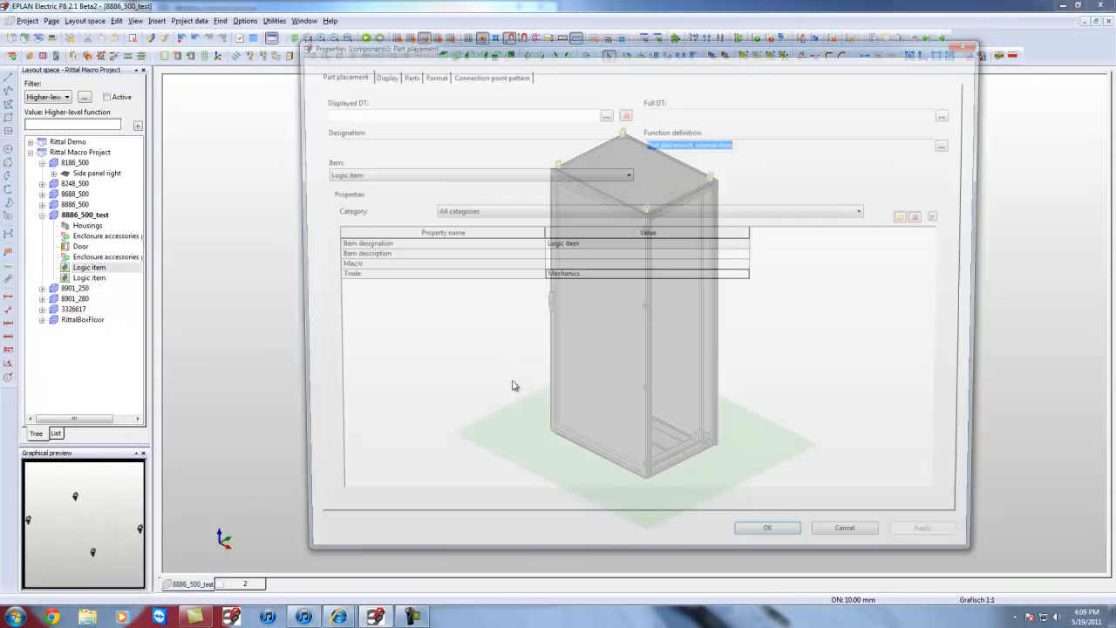
{"action": "left_click", "coordinate": [952, 144]}
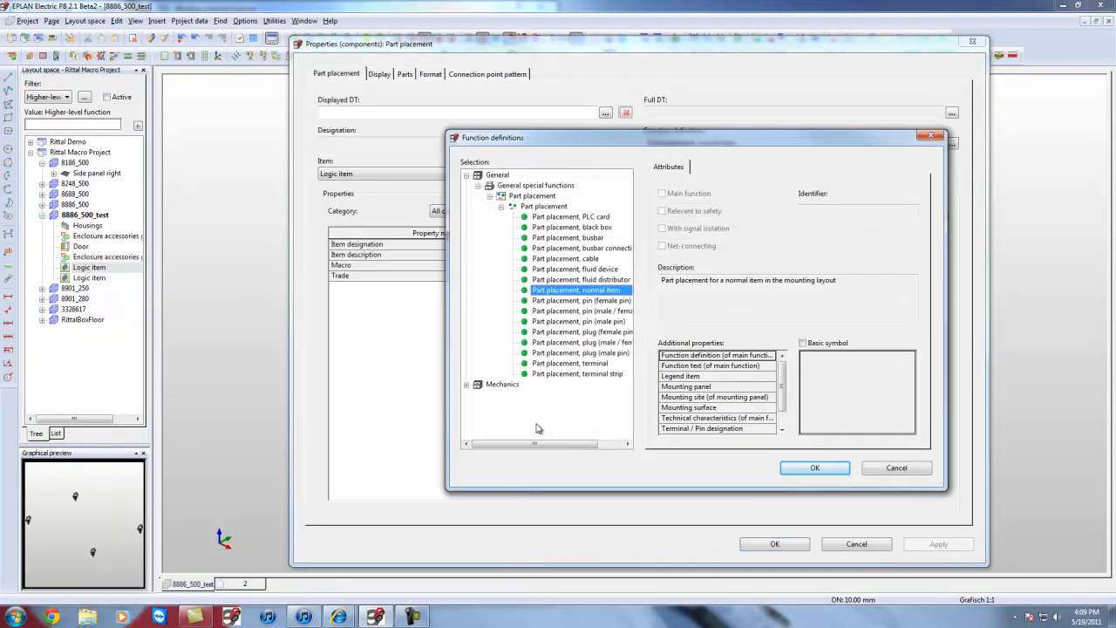
{"action": "double_click", "coordinate": [503, 385]}
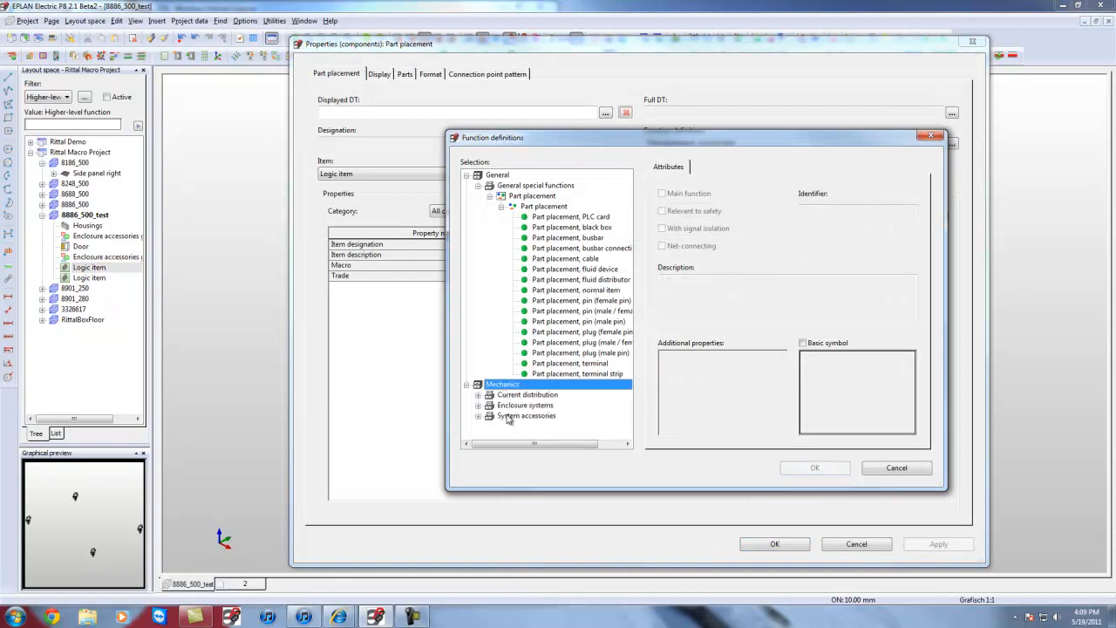
{"action": "double_click", "coordinate": [516, 416]}
{"action": "double_click", "coordinate": [528, 427]}
{"action": "double_click", "coordinate": [532, 427]}
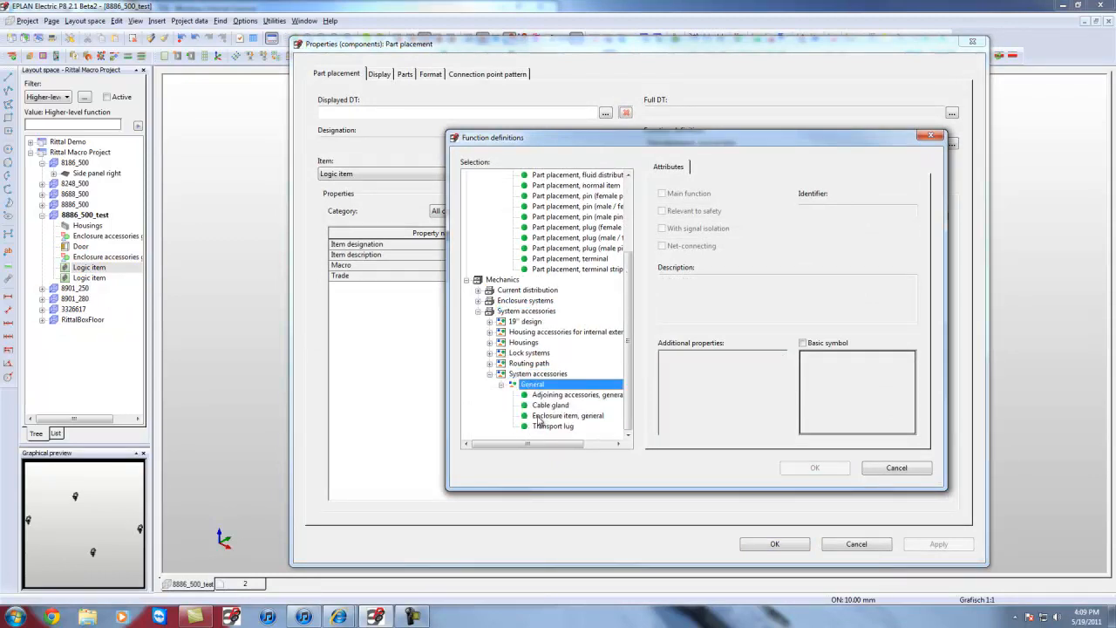
{"action": "left_click", "coordinate": [543, 425]}
{"action": "left_click", "coordinate": [812, 468]}
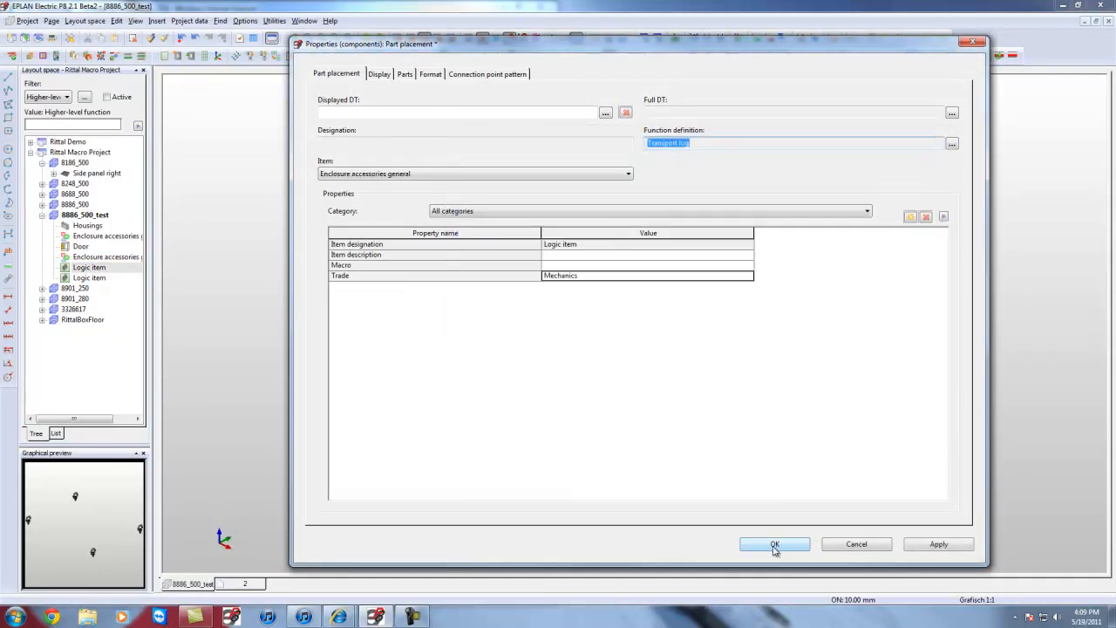
{"action": "left_click", "coordinate": [774, 545]}
Assign the function definition "Mounting panel, general" from System accessories > Housings > Mounting panel to the remaining logic item in 8886_500_test.
{"action": "left_click", "coordinate": [83, 279]}
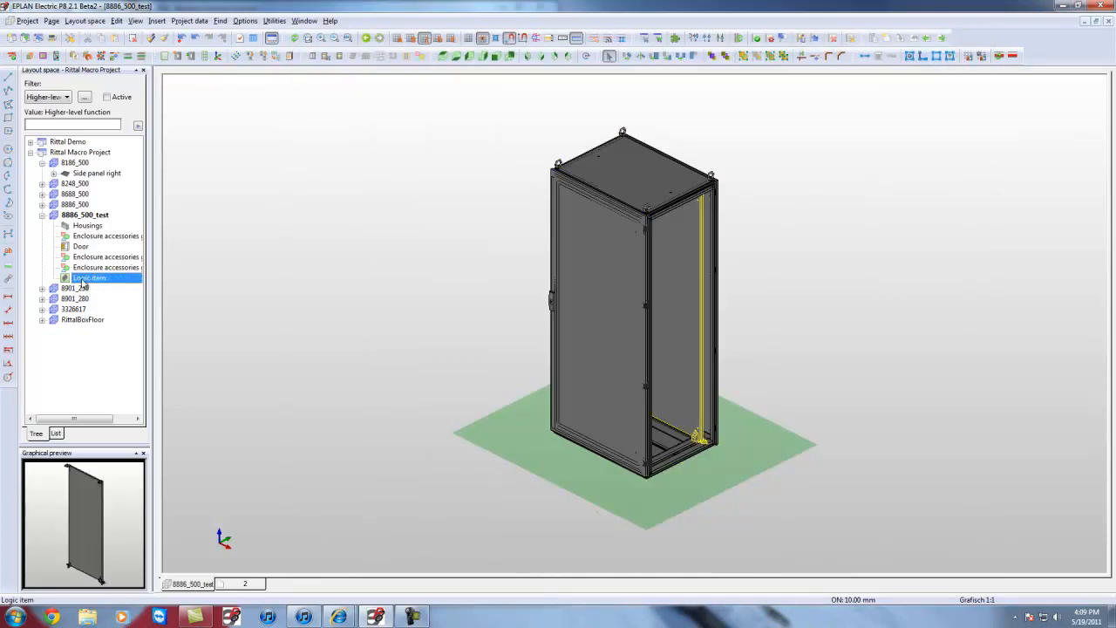
{"action": "right_click", "coordinate": [82, 284]}
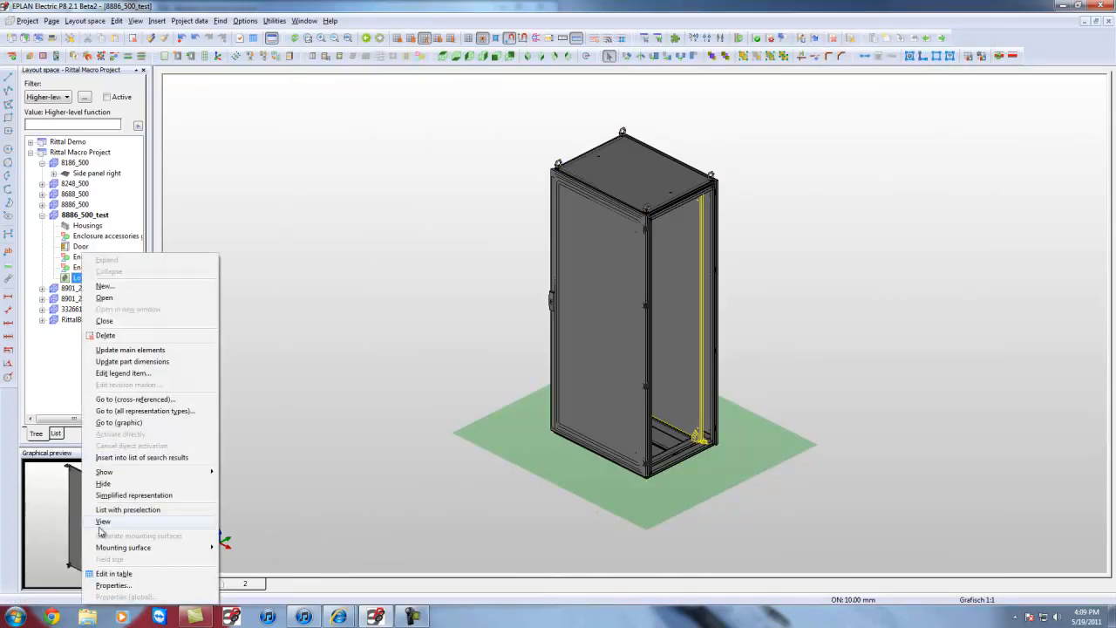
{"action": "left_click", "coordinate": [122, 591]}
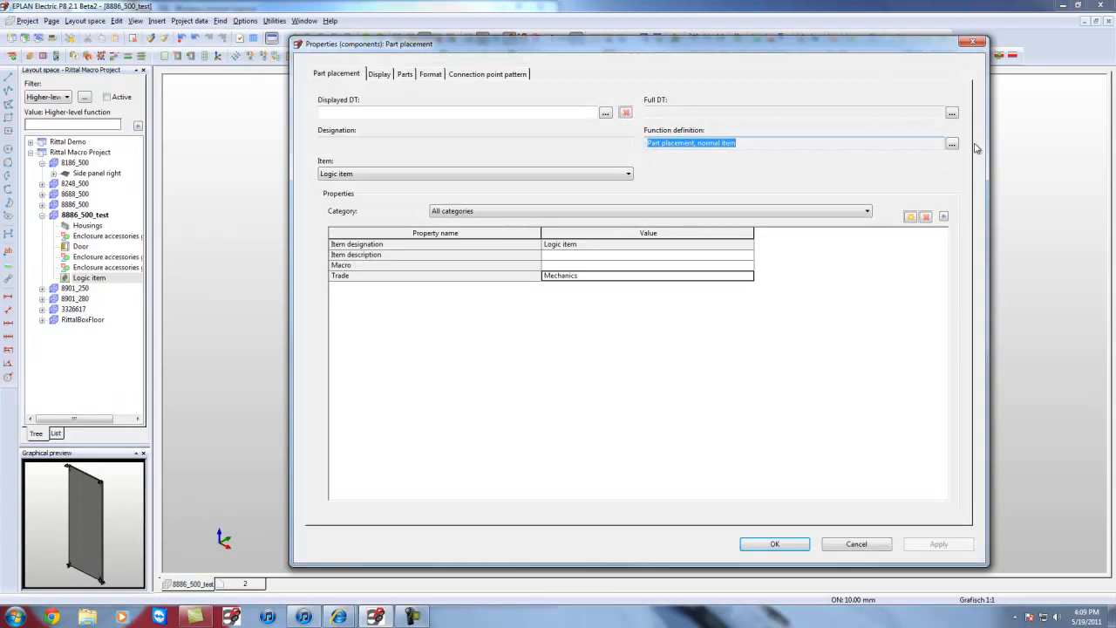
{"action": "left_click", "coordinate": [951, 143]}
{"action": "left_click", "coordinate": [500, 384]}
{"action": "double_click", "coordinate": [523, 416]}
{"action": "double_click", "coordinate": [527, 394]}
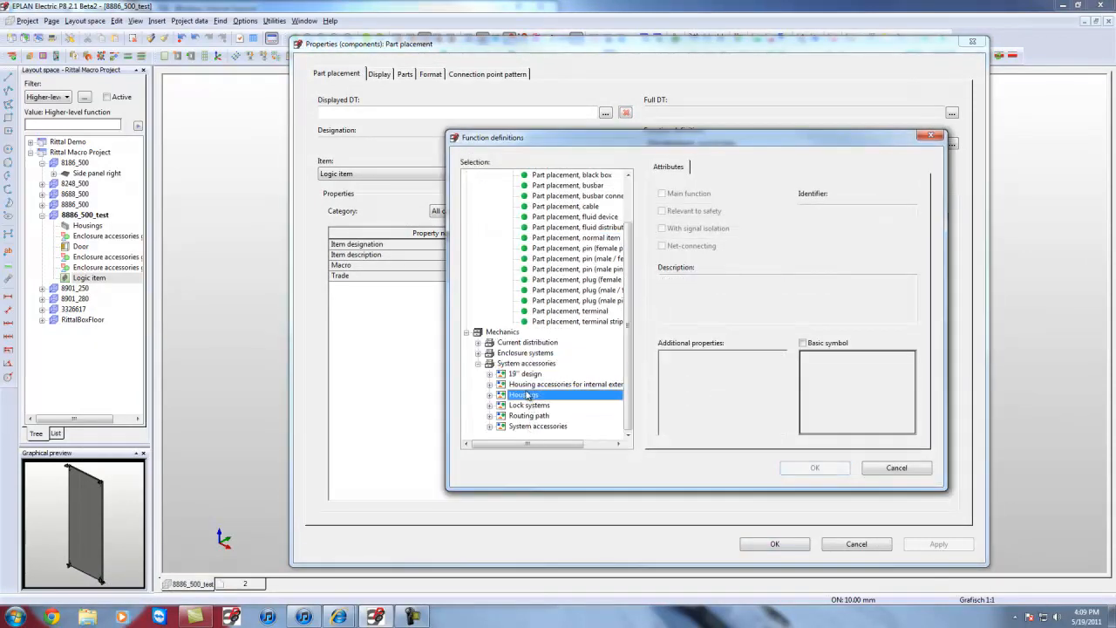
{"action": "double_click", "coordinate": [536, 408]}
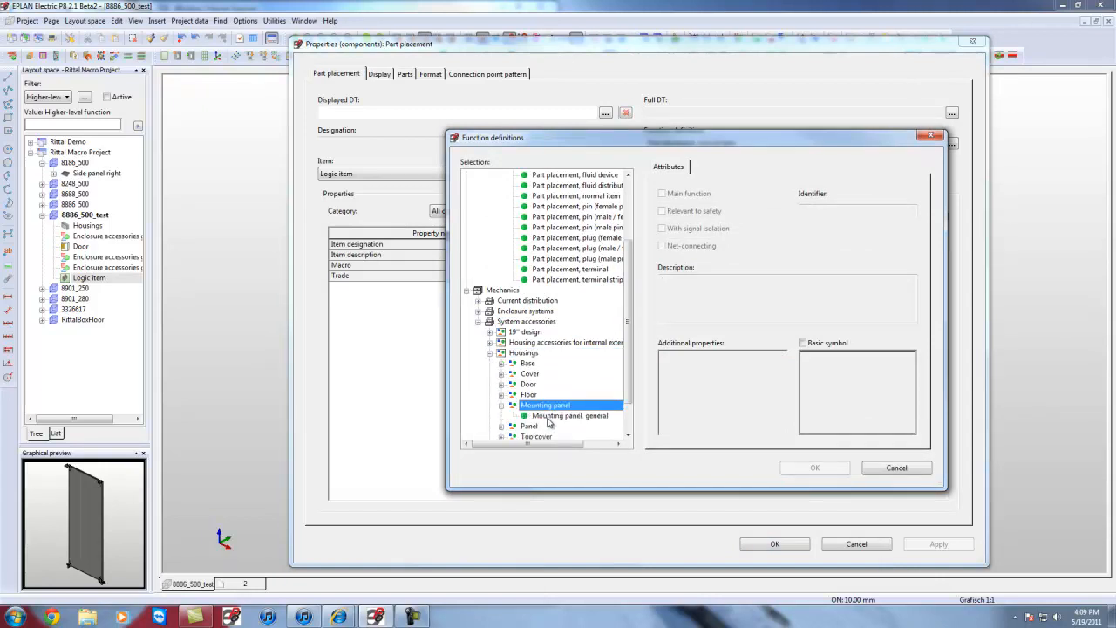
{"action": "left_click", "coordinate": [551, 415]}
{"action": "left_click", "coordinate": [814, 468]}
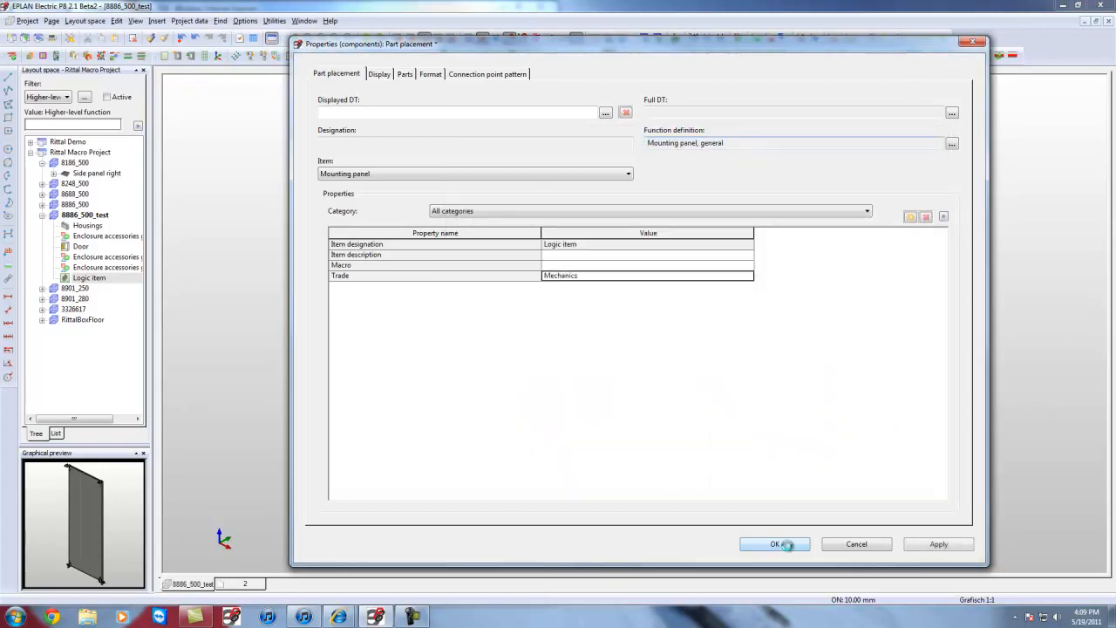
{"action": "left_click", "coordinate": [774, 543]}
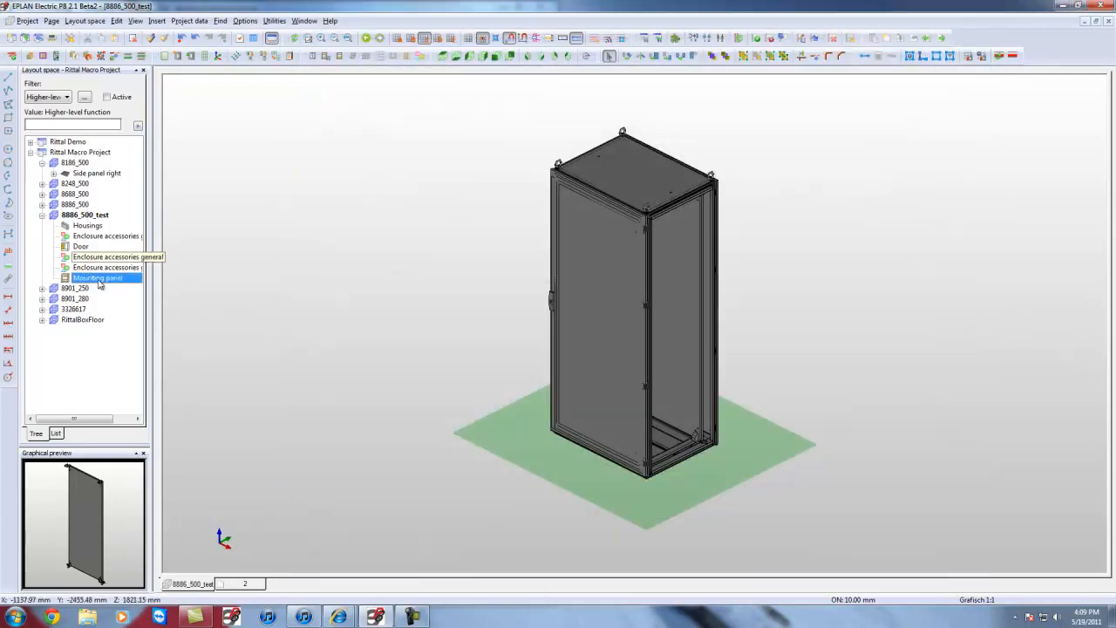
Display only the door of layout space 8886_500_test in the 3D view, seen from the front.
{"action": "left_click", "coordinate": [42, 163]}
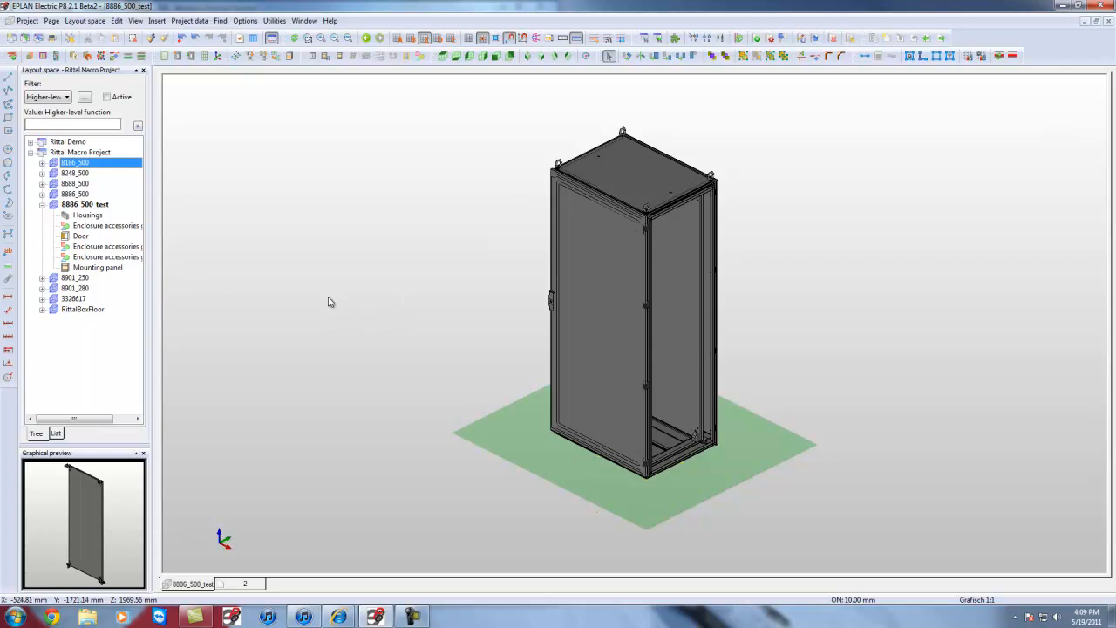
{"action": "left_click", "coordinate": [805, 319]}
{"action": "scroll", "coordinate": [755, 274], "scroll_direction": "up", "scroll_amount": 2}
{"action": "middle_click_drag", "start_coordinate": [751, 279], "coordinate": [749, 266]}
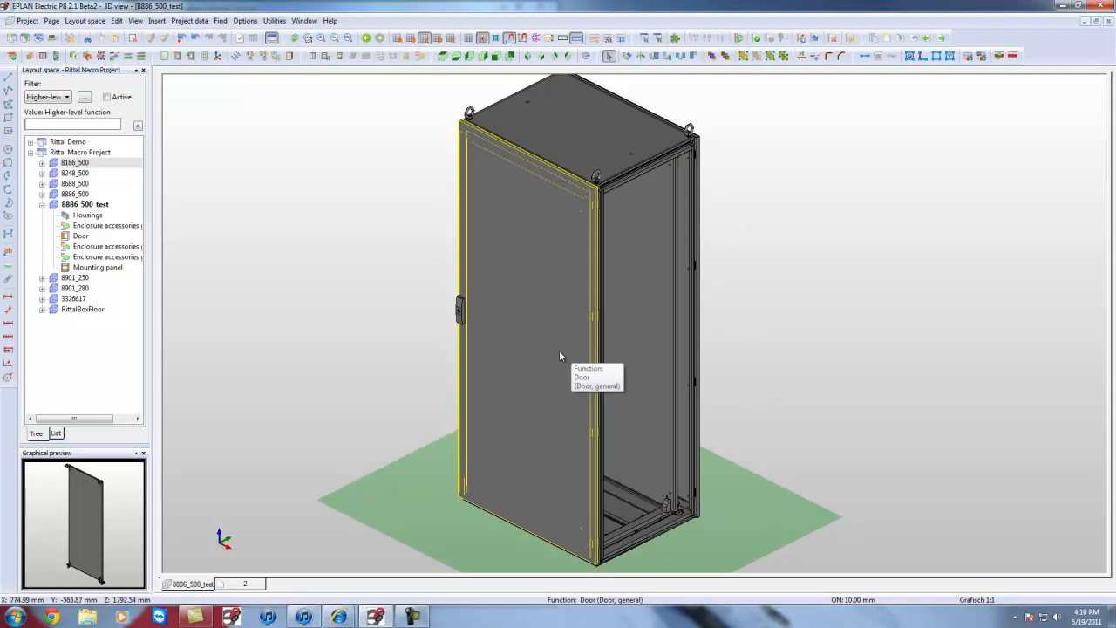
{"action": "left_click", "coordinate": [82, 238]}
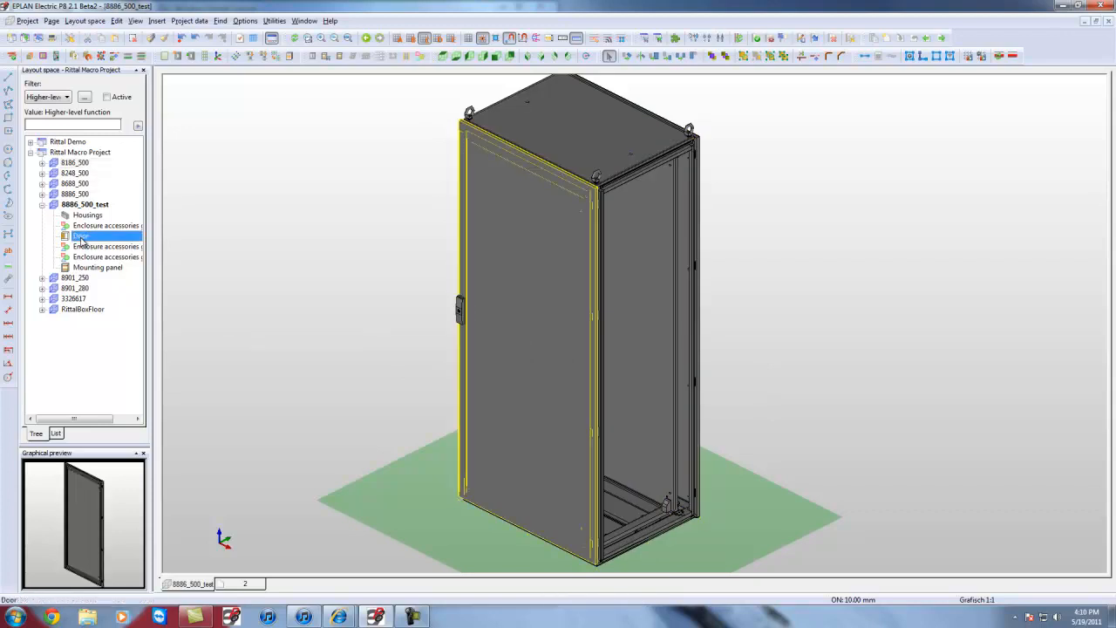
{"action": "right_click", "coordinate": [77, 239]}
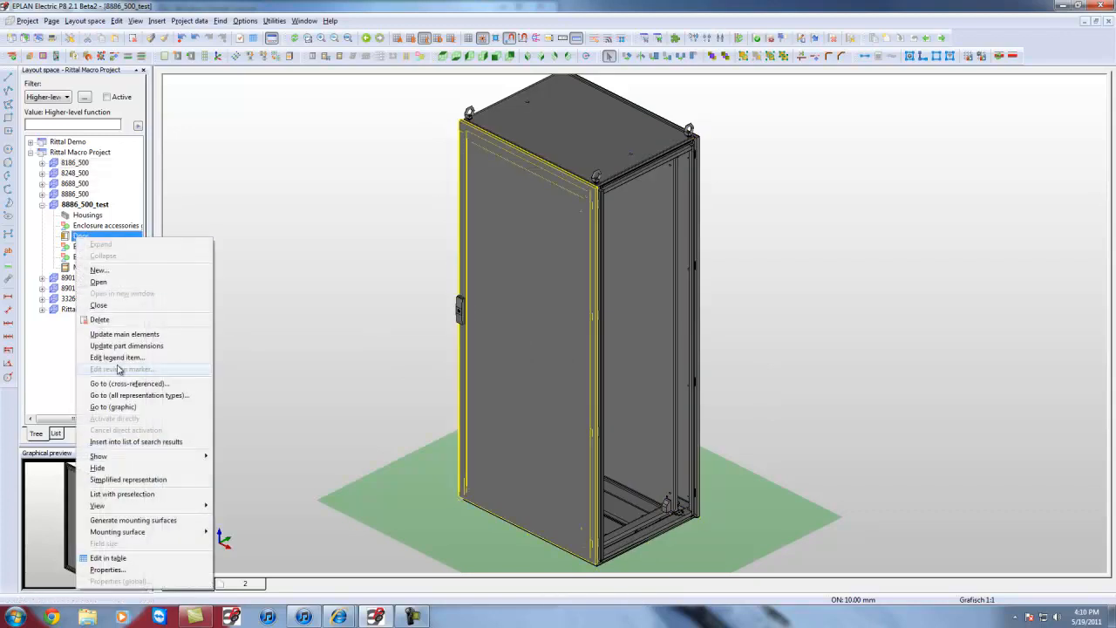
{"action": "left_click", "coordinate": [109, 408]}
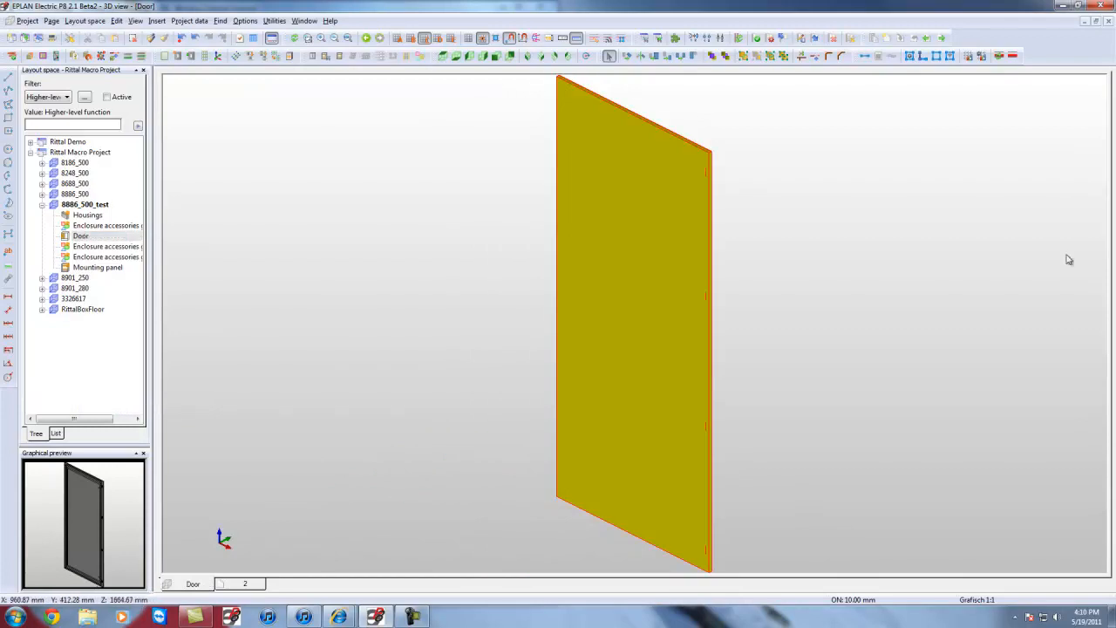
{"action": "left_click", "coordinate": [497, 58]}
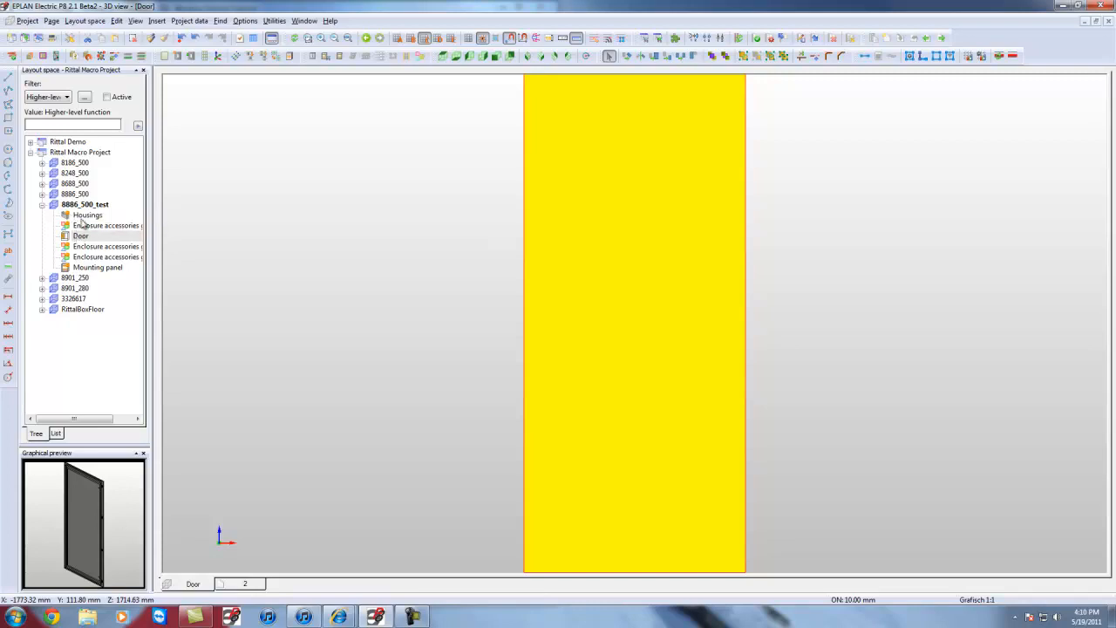
{"action": "right_click", "coordinate": [76, 216]}
{"action": "mouse_move", "coordinate": [107, 436]}
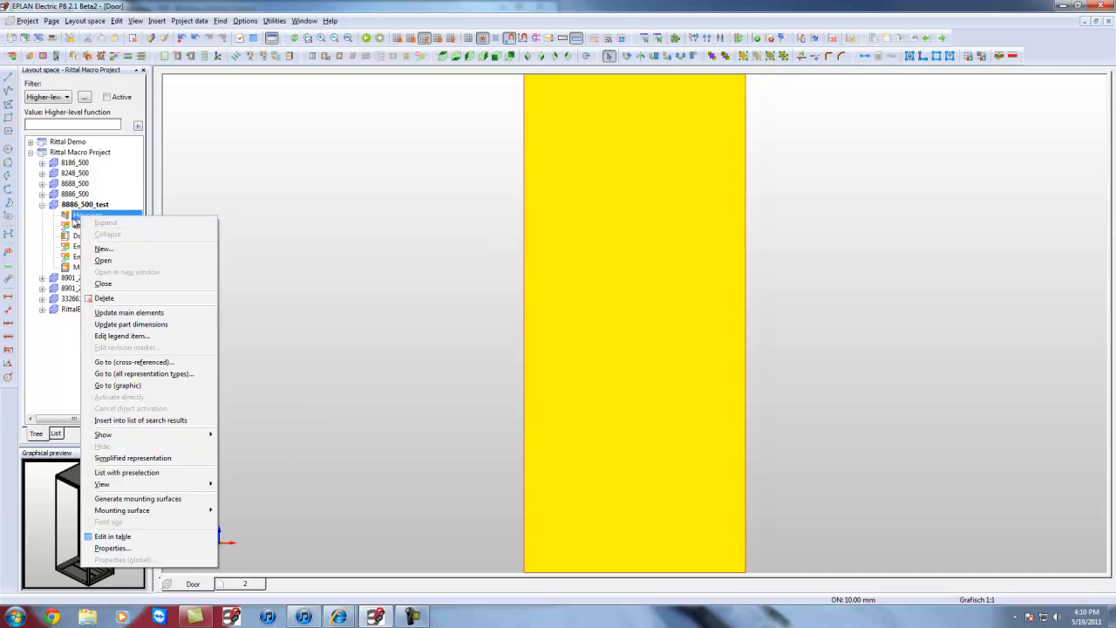
{"action": "left_click", "coordinate": [72, 226]}
{"action": "left_click", "coordinate": [78, 237]}
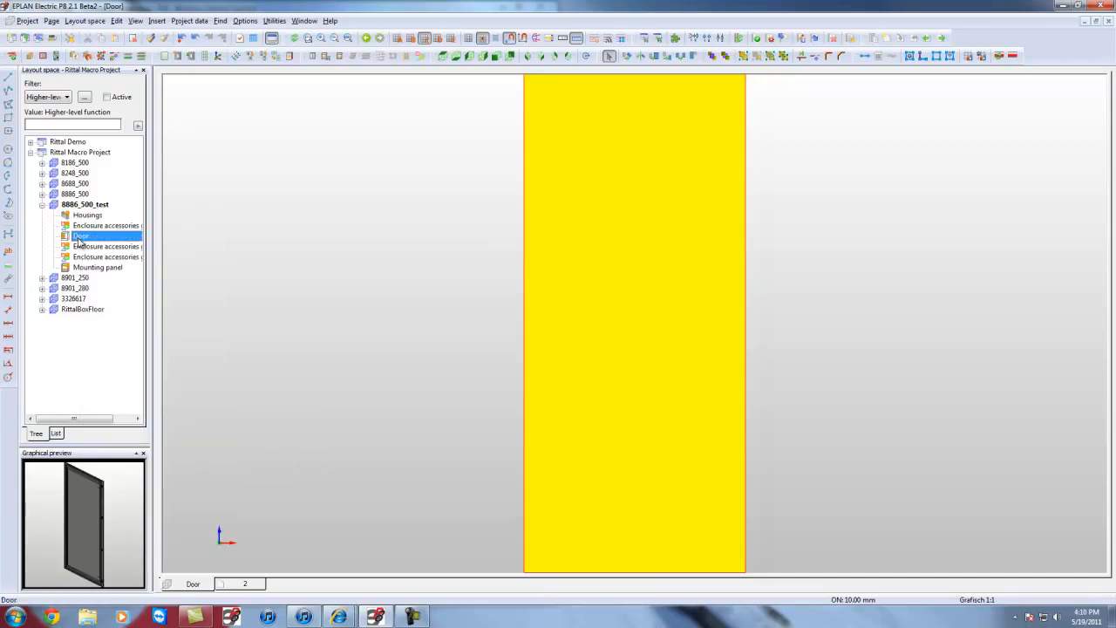
{"action": "right_click", "coordinate": [79, 238]}
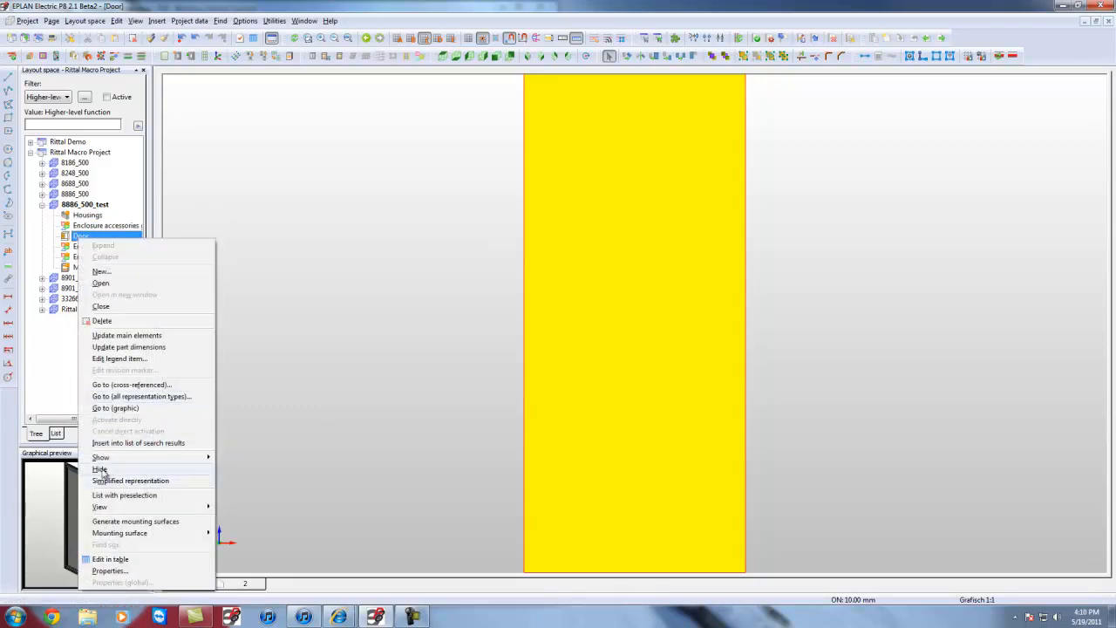
{"action": "left_click", "coordinate": [207, 211]}
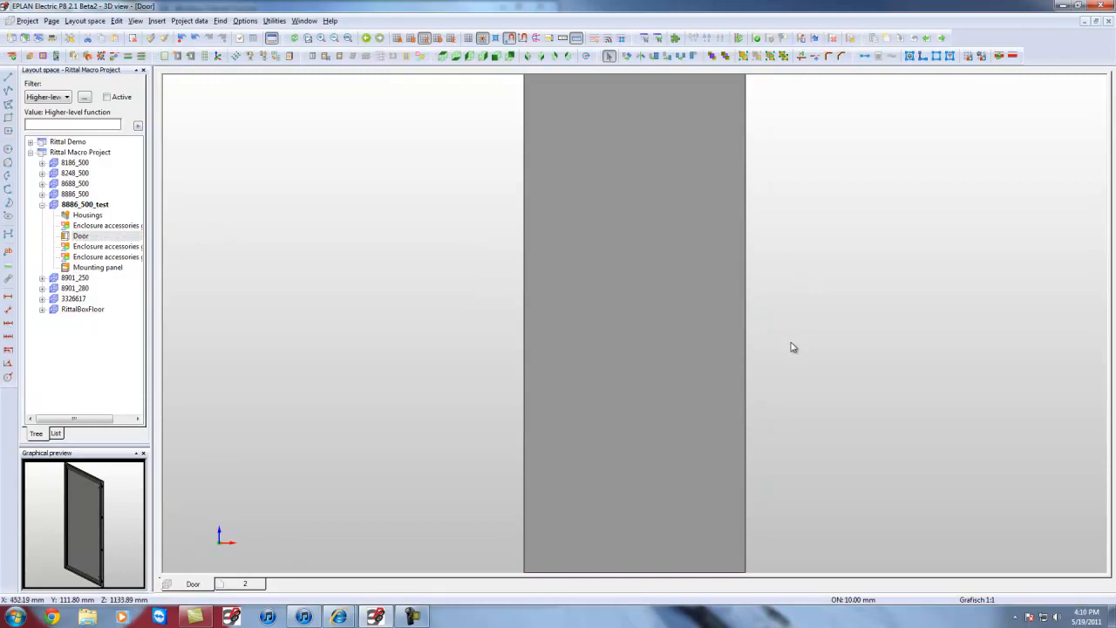
Define a mounting surface on the outer face of the door and list it beneath the door item.
{"action": "scroll", "coordinate": [792, 347], "scroll_direction": "down", "scroll_amount": 1}
{"action": "left_click_drag", "start_coordinate": [840, 287], "coordinate": [653, 381]}
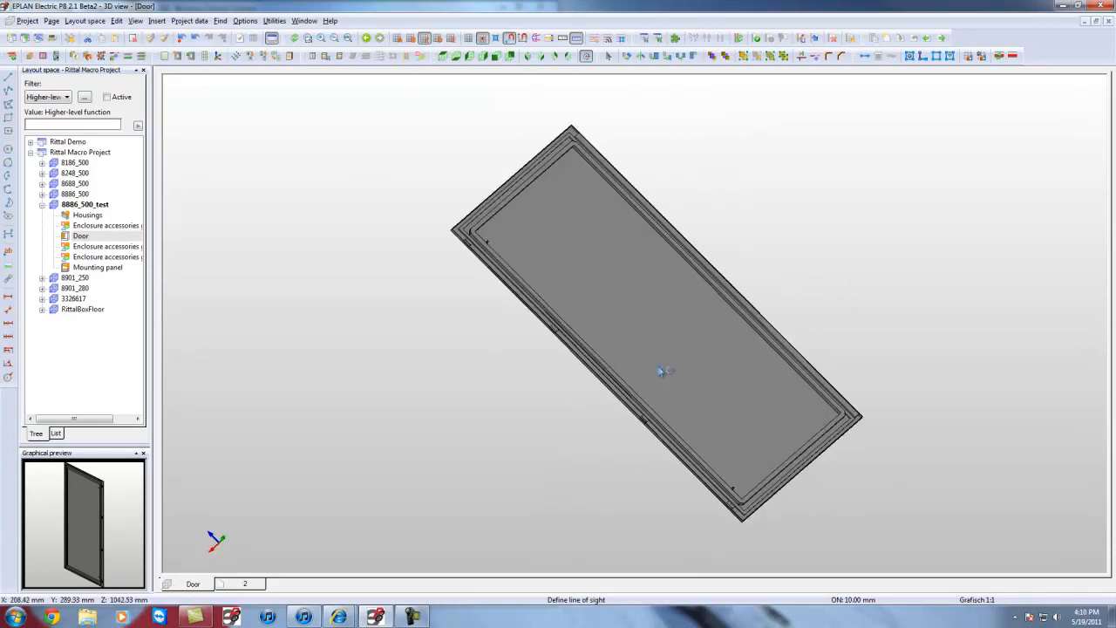
{"action": "scroll", "coordinate": [594, 301], "scroll_direction": "up", "scroll_amount": 2}
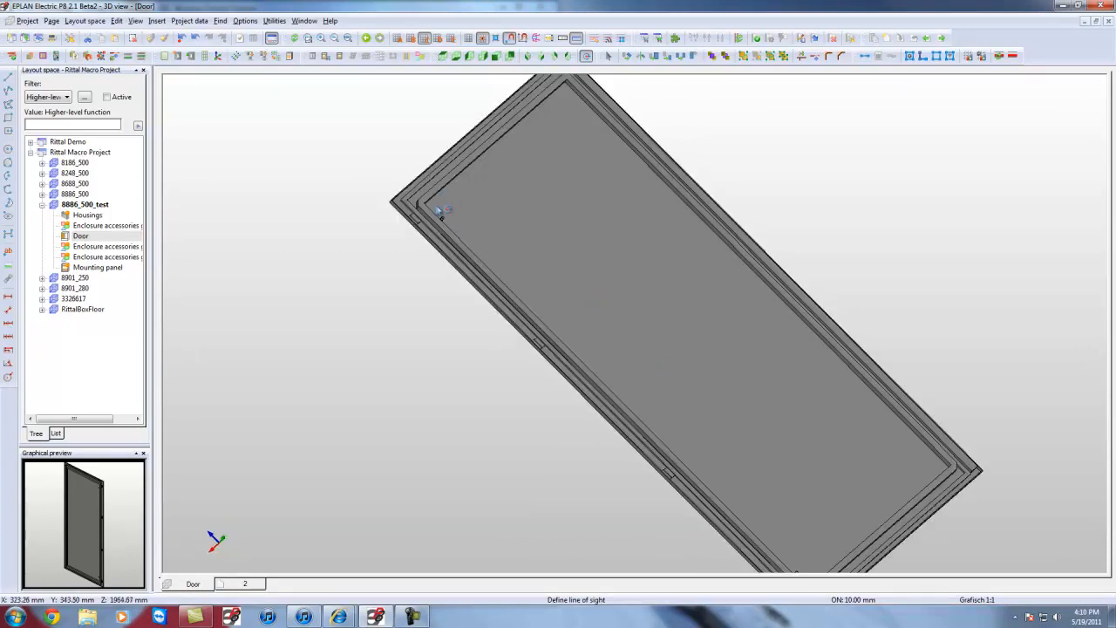
{"action": "left_click_drag", "start_coordinate": [453, 304], "coordinate": [594, 234]}
{"action": "key", "text": "Escape"}
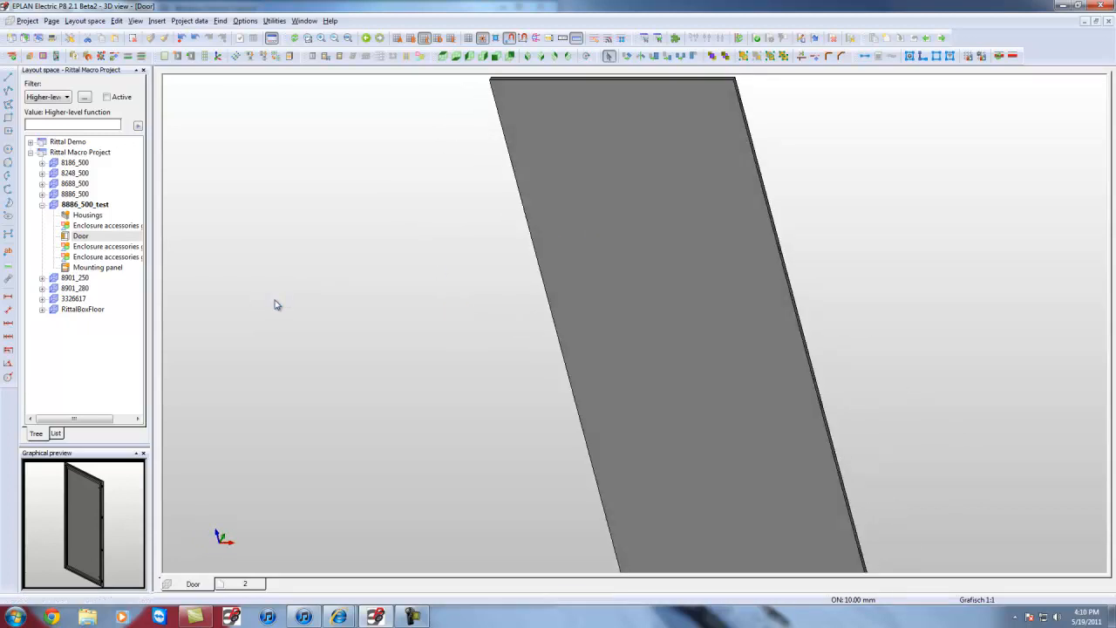
{"action": "left_click", "coordinate": [166, 58]}
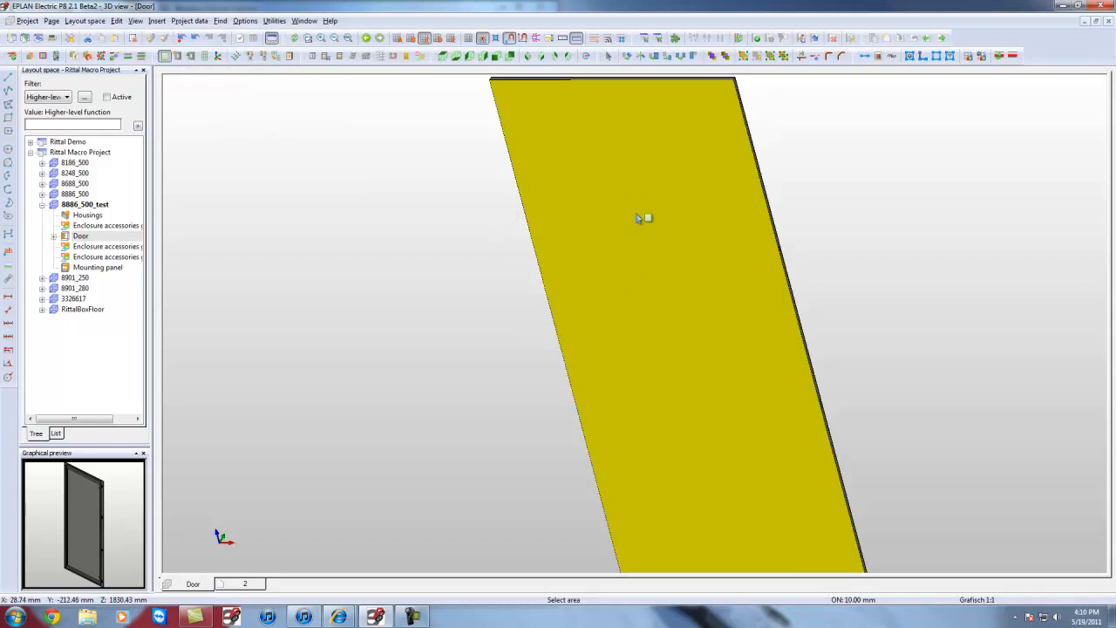
{"action": "left_click", "coordinate": [55, 241]}
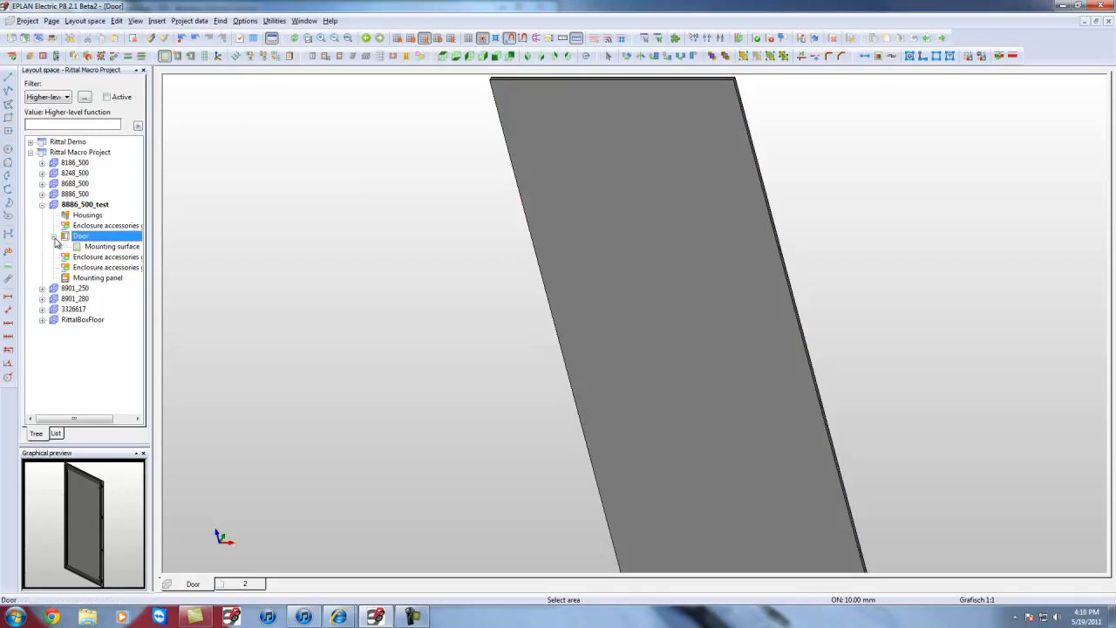
Set the item type of the door's outer mounting surface to "Door outside".
{"action": "left_click", "coordinate": [95, 247]}
{"action": "right_click", "coordinate": [104, 249]}
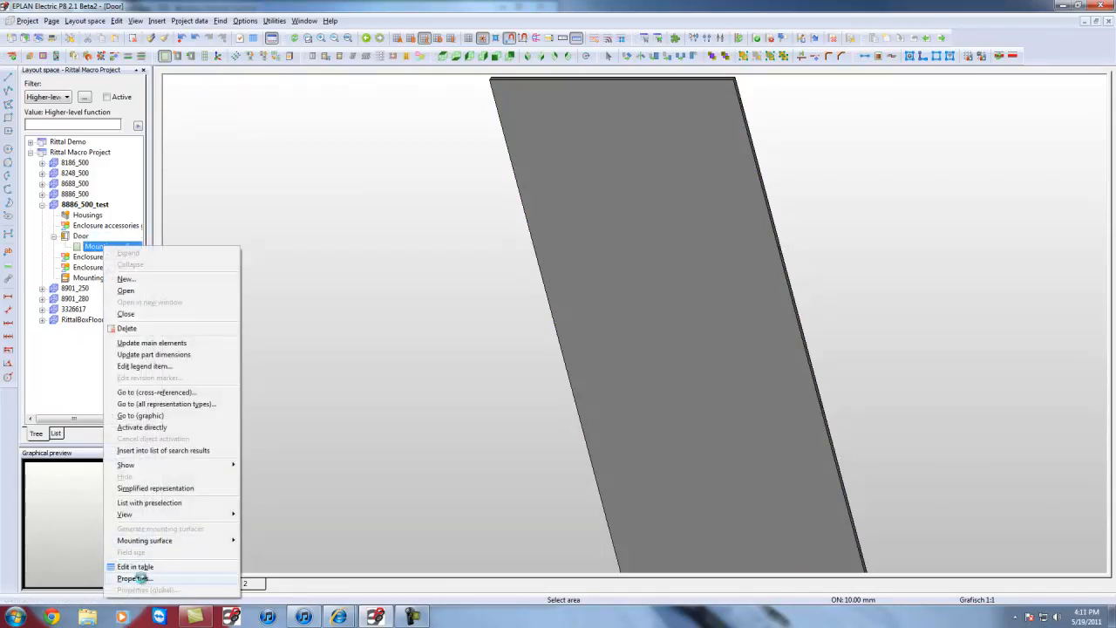
{"action": "left_click", "coordinate": [134, 578]}
{"action": "left_click", "coordinate": [369, 177]}
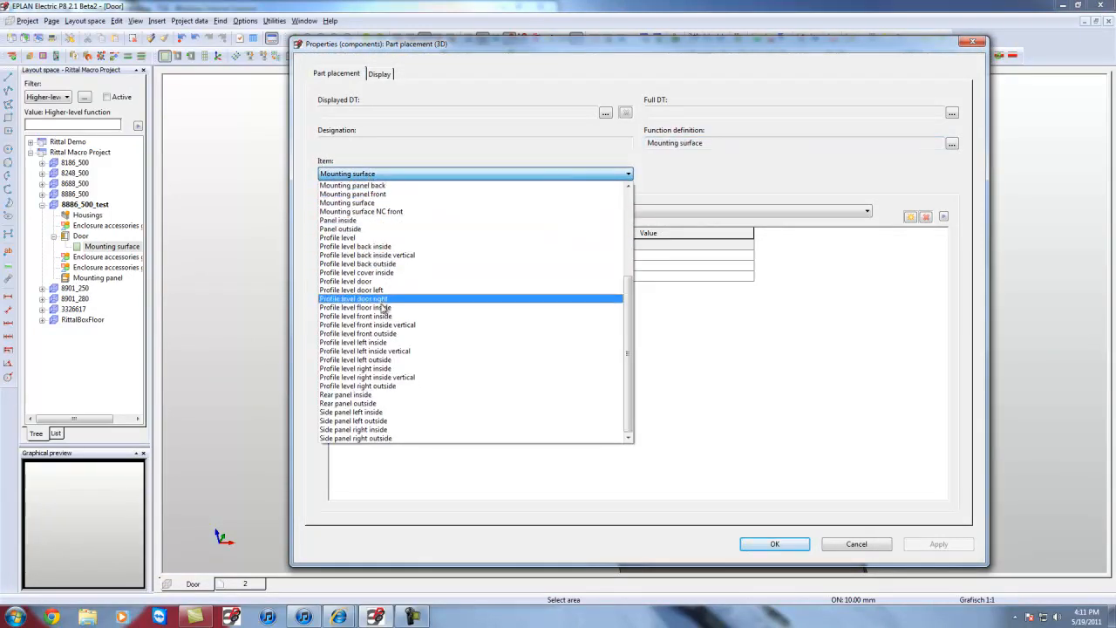
{"action": "scroll", "coordinate": [388, 345], "scroll_direction": "up", "scroll_amount": 5}
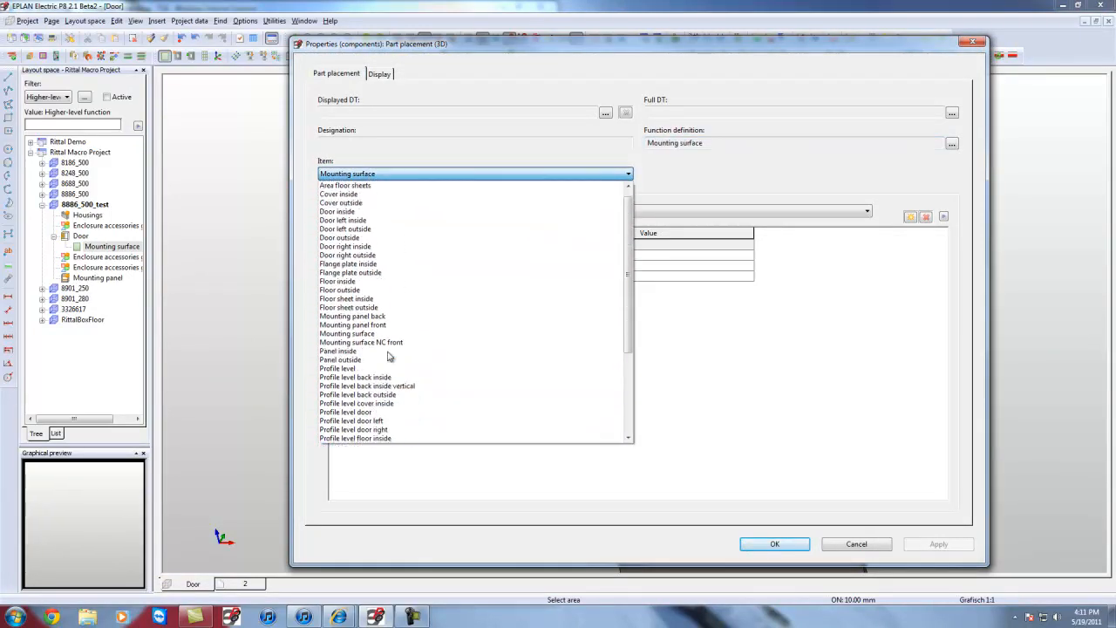
{"action": "left_click", "coordinate": [366, 237]}
{"action": "left_click", "coordinate": [763, 543]}
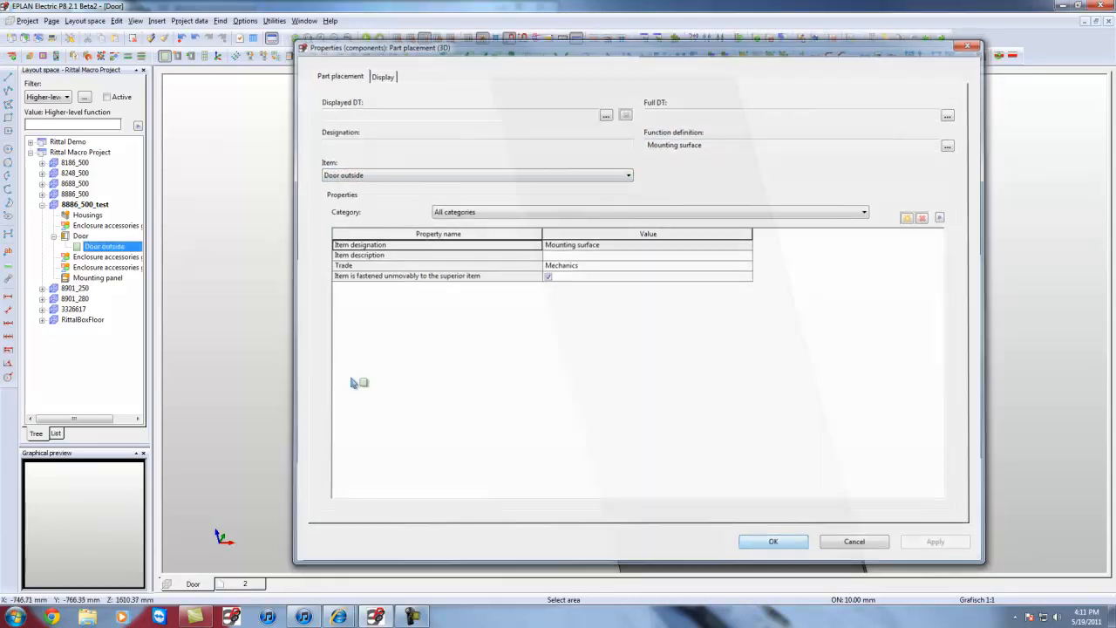
Define a second mounting surface on the large flat panel on the inside of the door.
{"action": "left_click", "coordinate": [821, 213]}
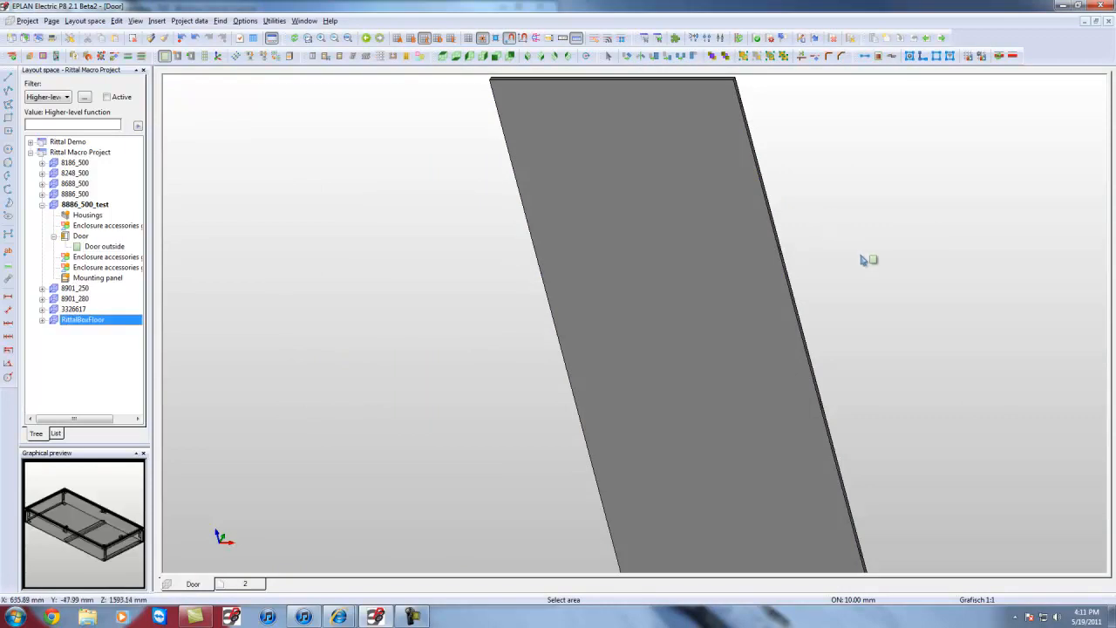
{"action": "right_click_drag", "start_coordinate": [861, 249], "coordinate": [689, 361], "text": "ctrl"}
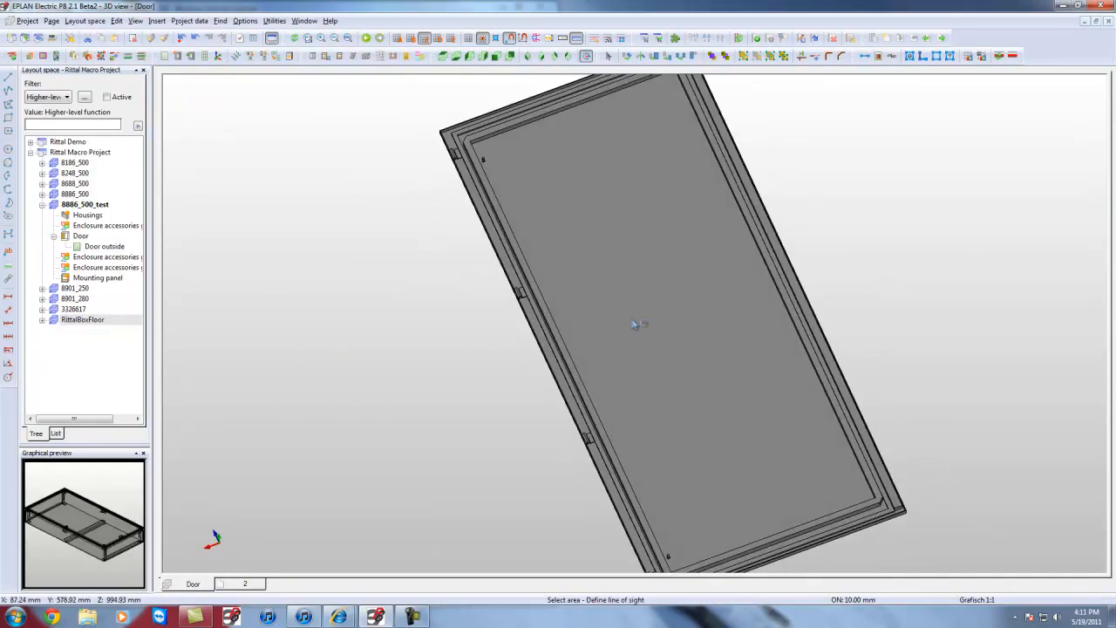
{"action": "left_click", "coordinate": [618, 229]}
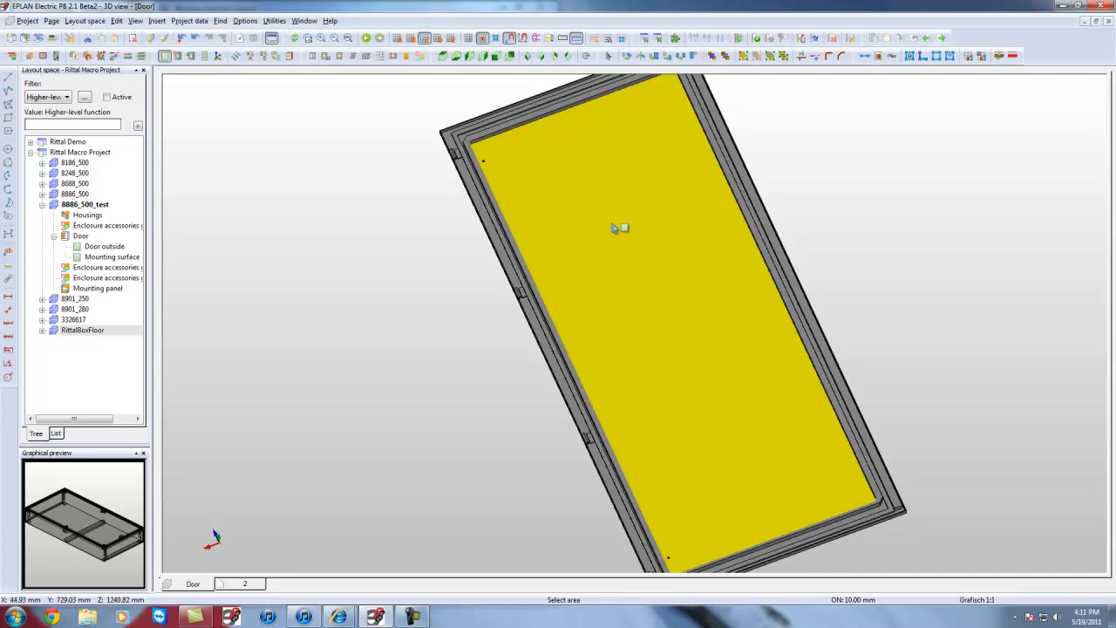
Set the item type of the inner panel's mounting surface to "Mounting panel back".
{"action": "left_click", "coordinate": [110, 255]}
{"action": "right_click", "coordinate": [110, 256]}
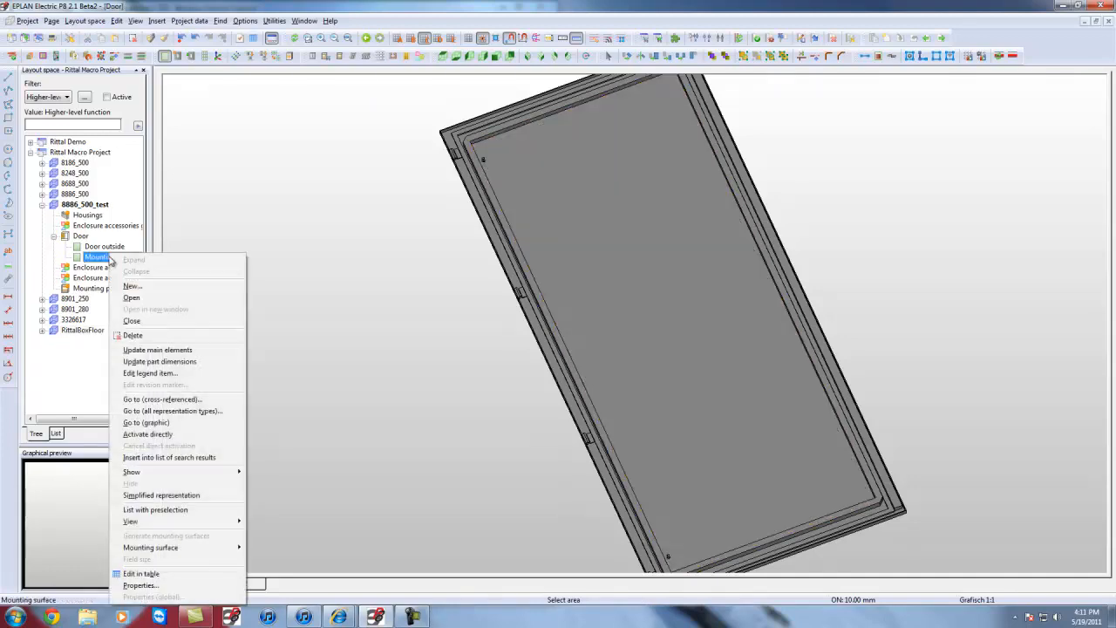
{"action": "left_click", "coordinate": [140, 585]}
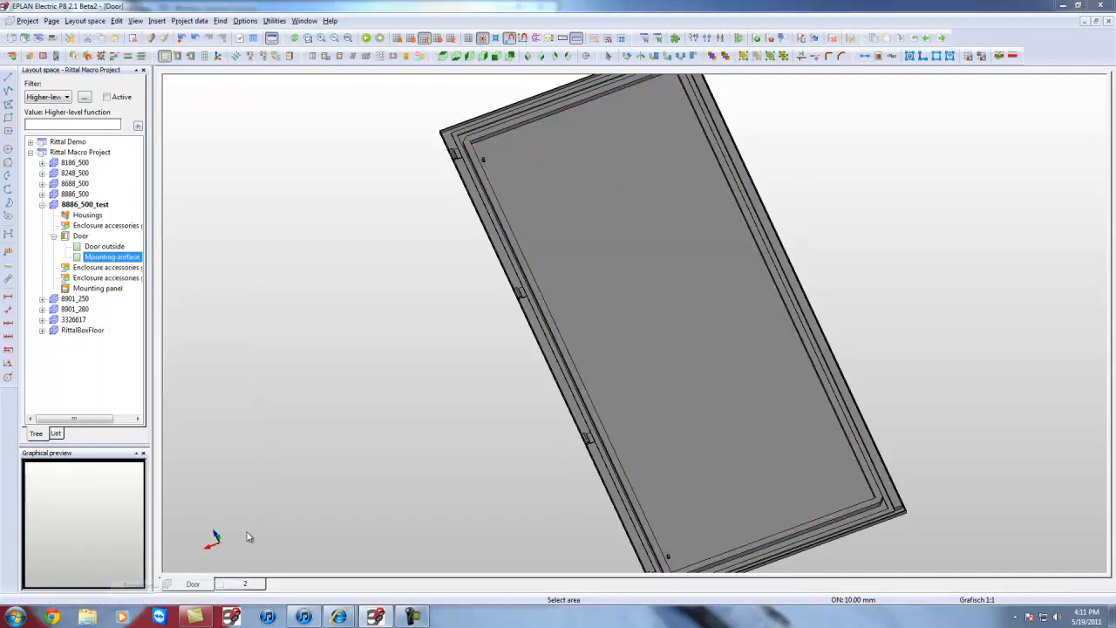
{"action": "left_click", "coordinate": [392, 173]}
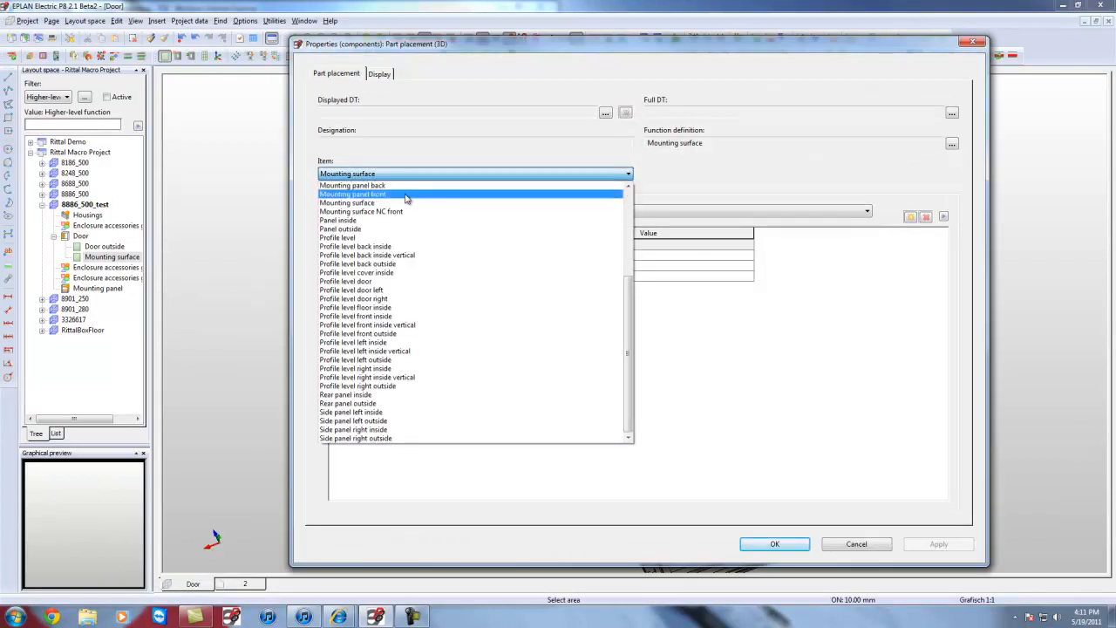
{"action": "left_click", "coordinate": [384, 186]}
{"action": "left_click", "coordinate": [754, 544]}
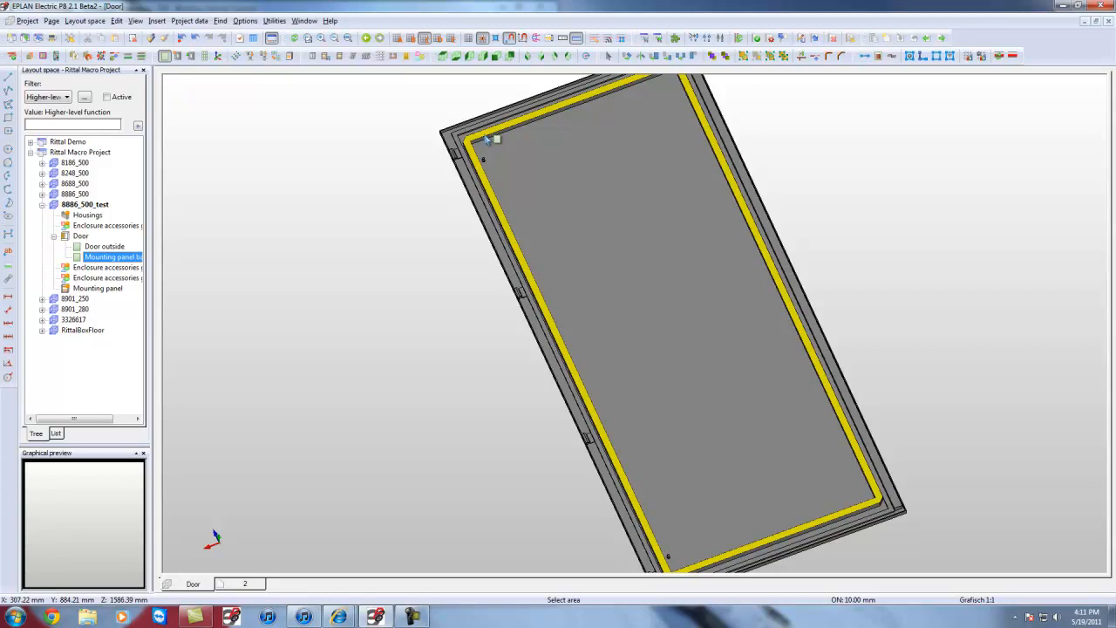
Define a mounting surface on the raised frame inside the door and set its item type to "Profile level door".
{"action": "left_click", "coordinate": [486, 137]}
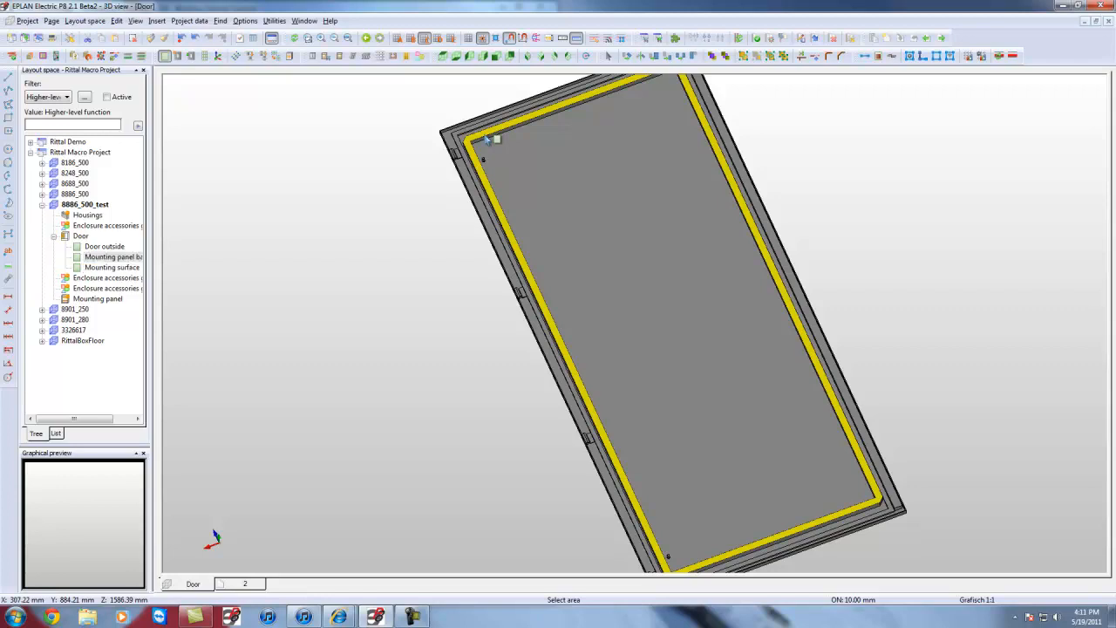
{"action": "left_click", "coordinate": [112, 266]}
{"action": "right_click", "coordinate": [114, 267]}
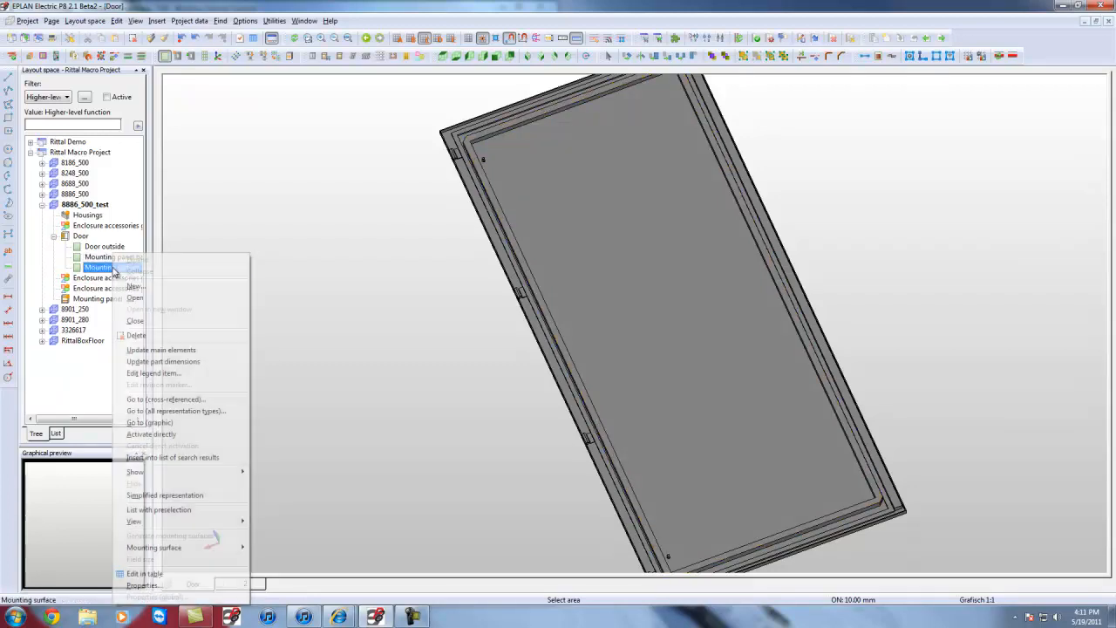
{"action": "left_click", "coordinate": [143, 585]}
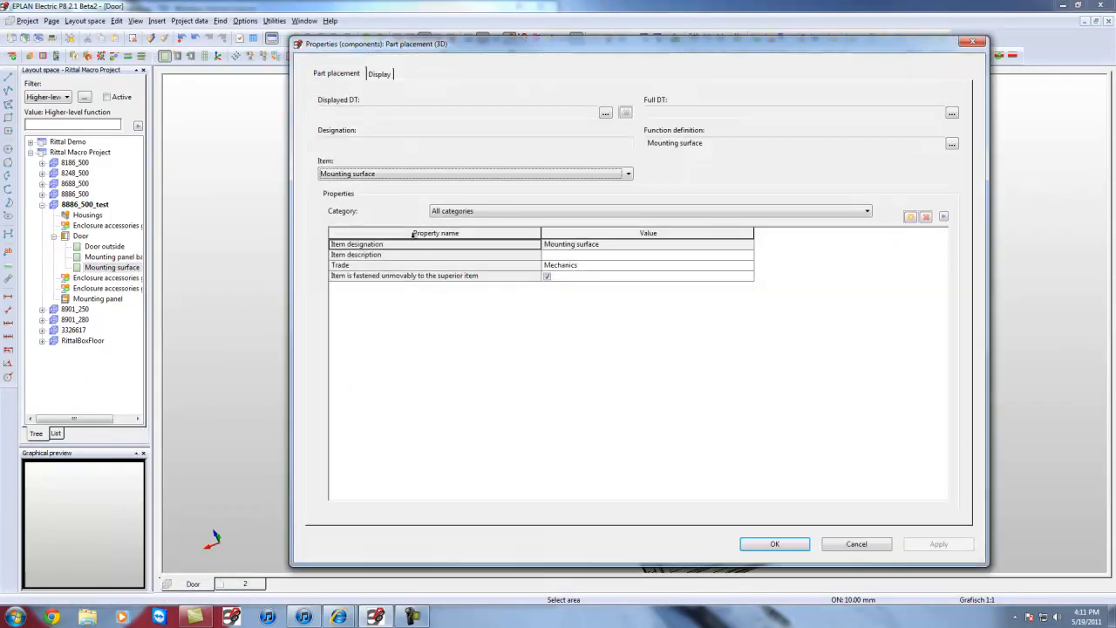
{"action": "left_click", "coordinate": [391, 174]}
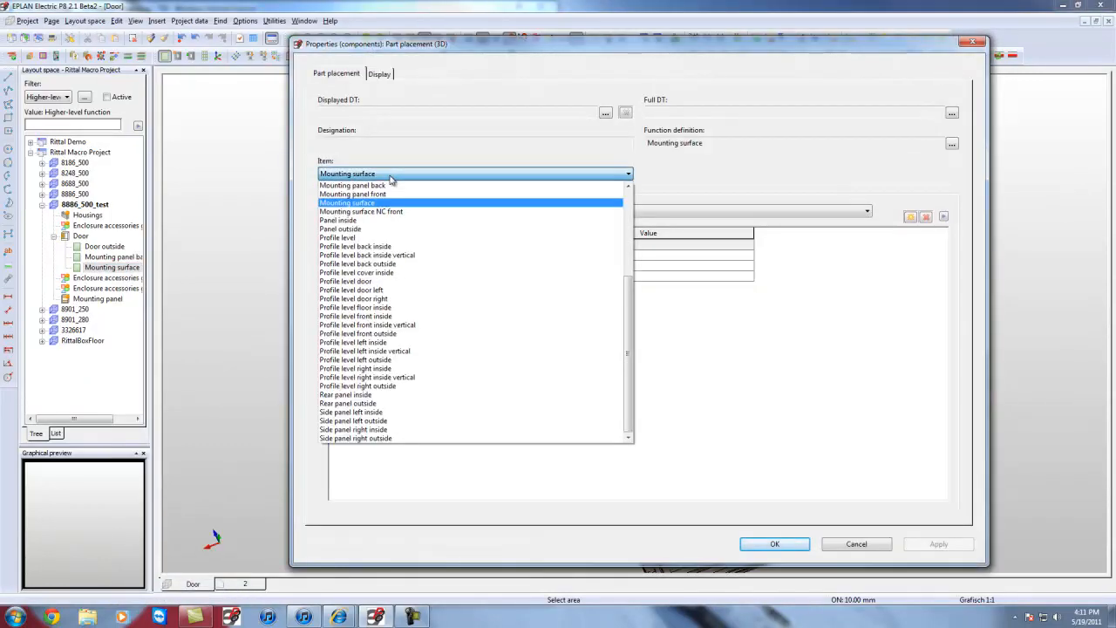
{"action": "left_click", "coordinate": [375, 282]}
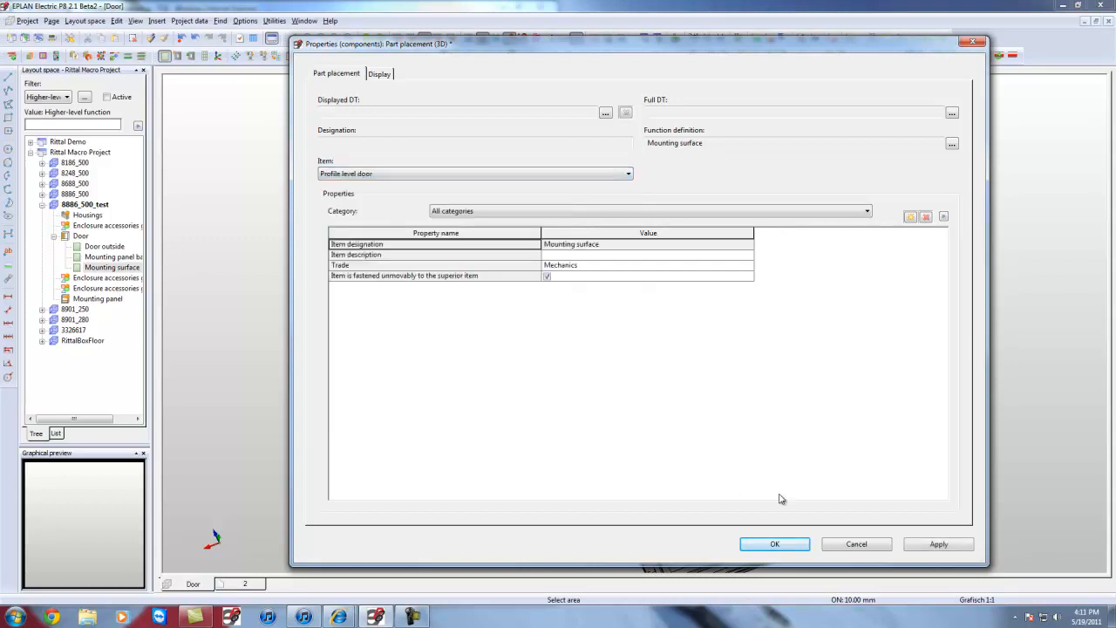
{"action": "left_click", "coordinate": [786, 545]}
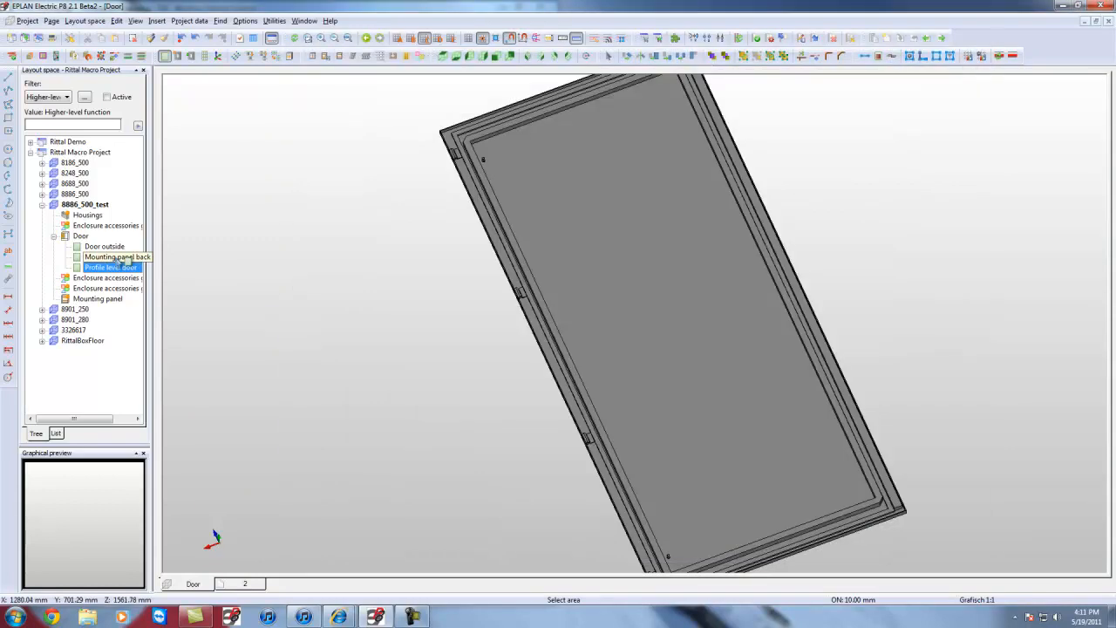
{"action": "right_click", "coordinate": [281, 260]}
{"action": "left_click", "coordinate": [318, 282]}
Change the item type of the door's inner panel surface to "Door inside".
{"action": "right_click", "coordinate": [121, 254]}
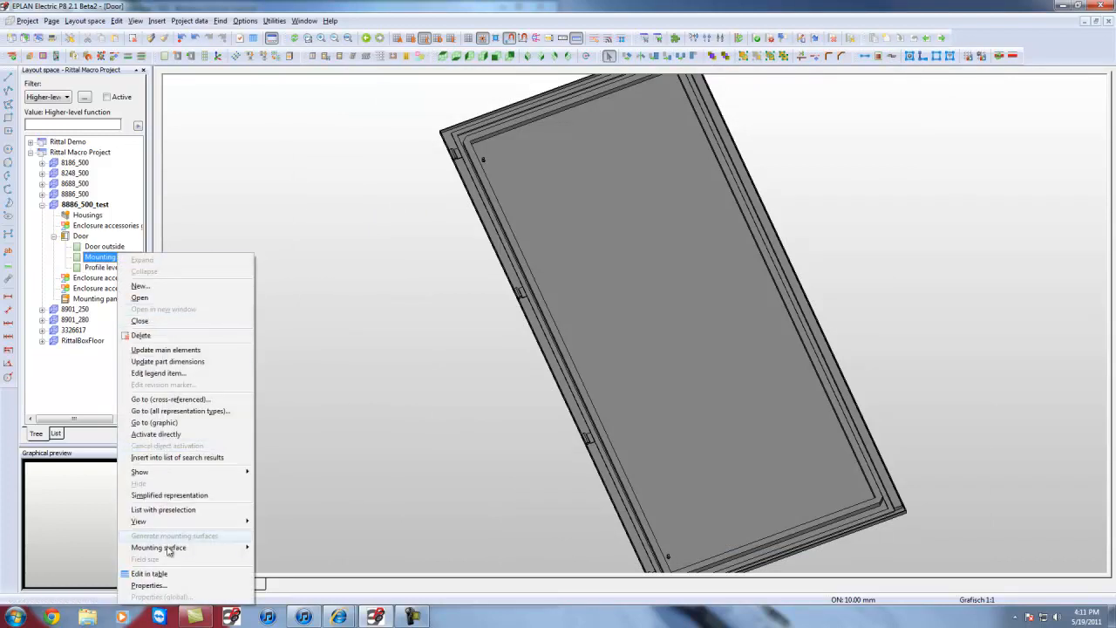
{"action": "left_click", "coordinate": [150, 585]}
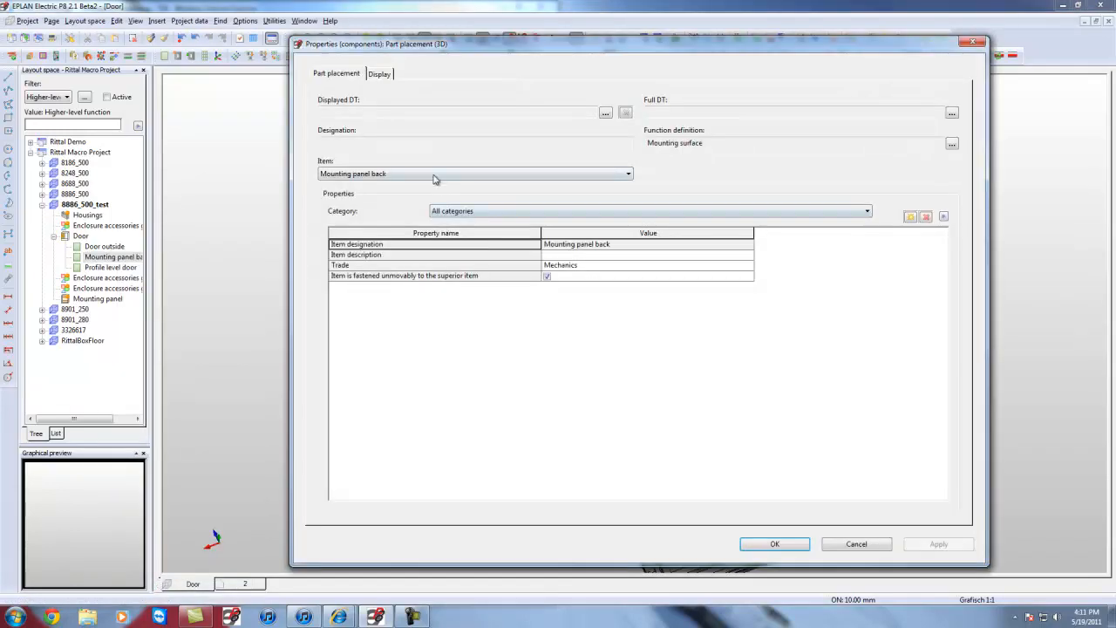
{"action": "left_click", "coordinate": [434, 176]}
{"action": "scroll", "coordinate": [397, 239], "scroll_direction": "up", "scroll_amount": 2}
{"action": "scroll", "coordinate": [388, 236], "scroll_direction": "up", "scroll_amount": 3}
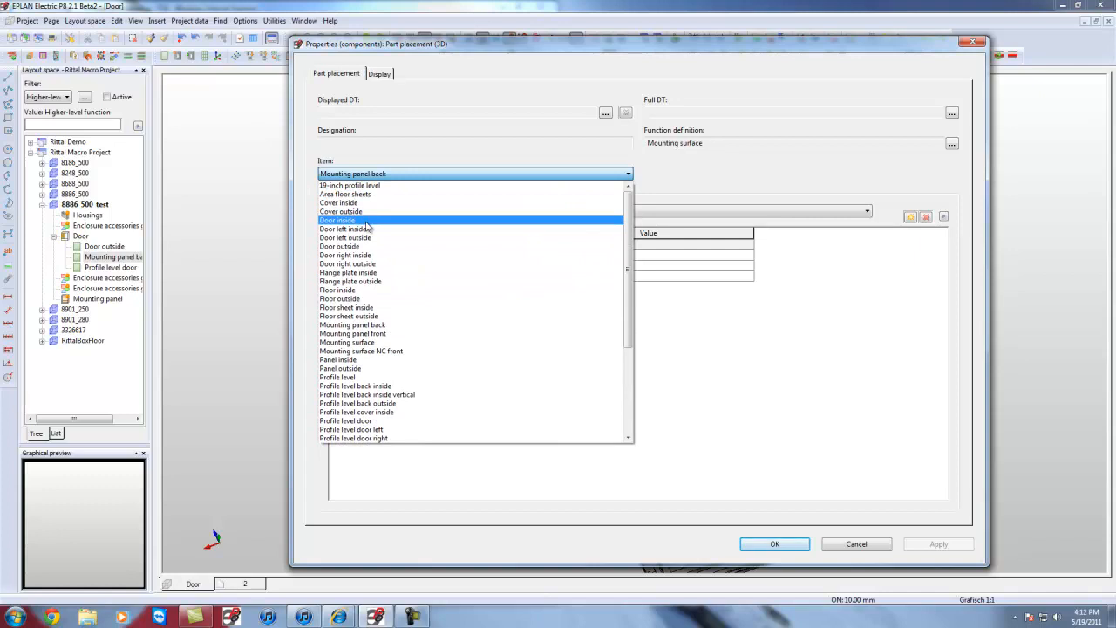
{"action": "left_click", "coordinate": [366, 221]}
{"action": "left_click", "coordinate": [778, 547]}
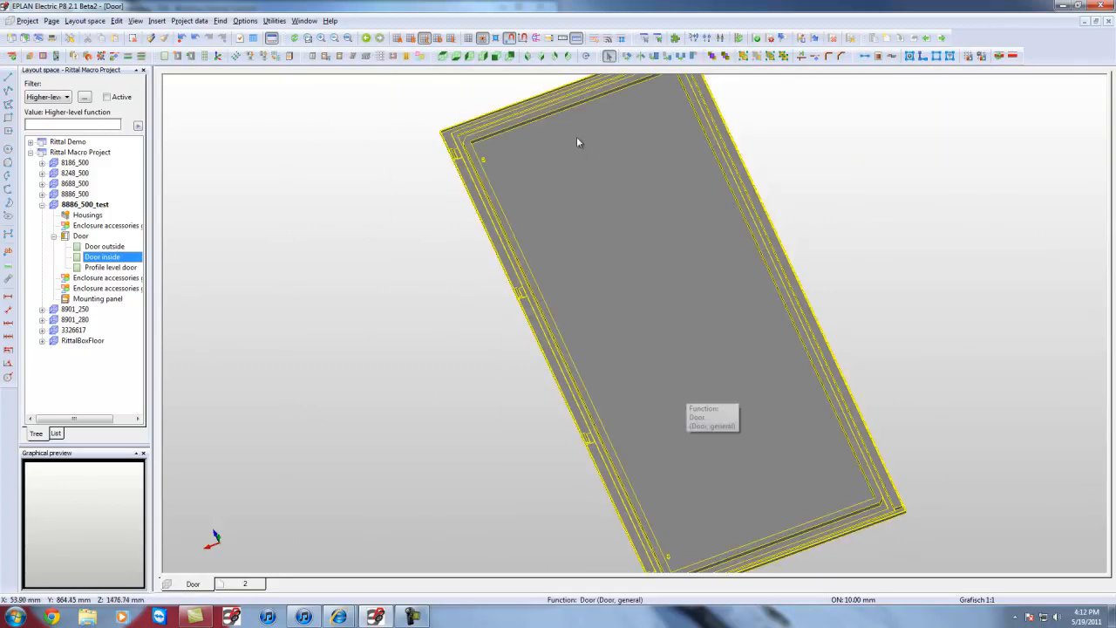
Display the complete 8886_500_test enclosure again and collapse the door item in the layout space tree.
{"action": "left_click", "coordinate": [496, 57]}
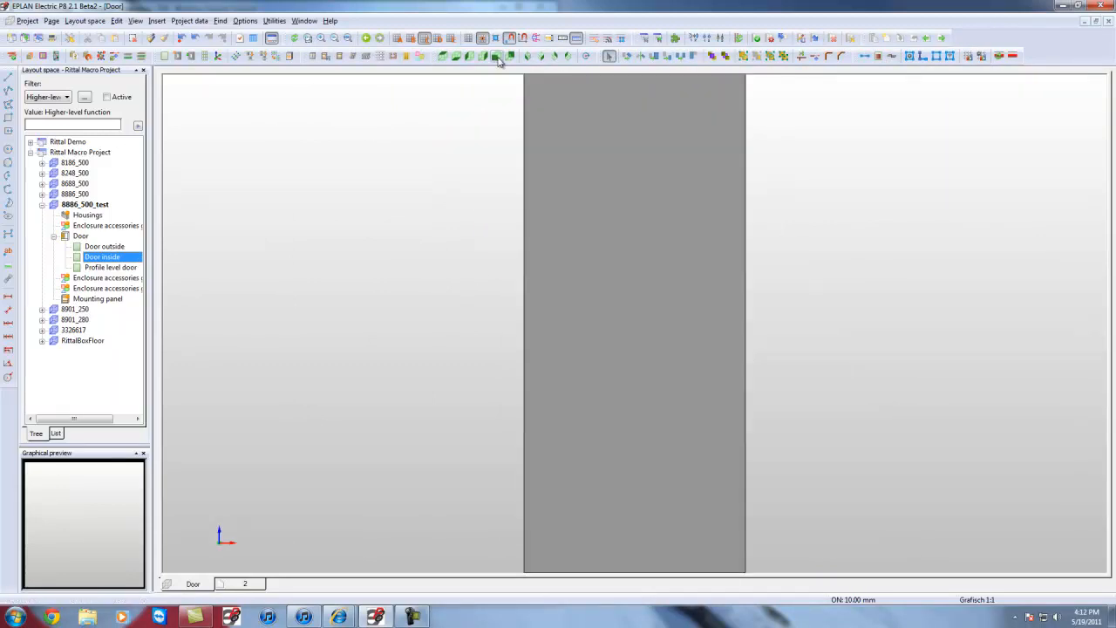
{"action": "double_click", "coordinate": [90, 216]}
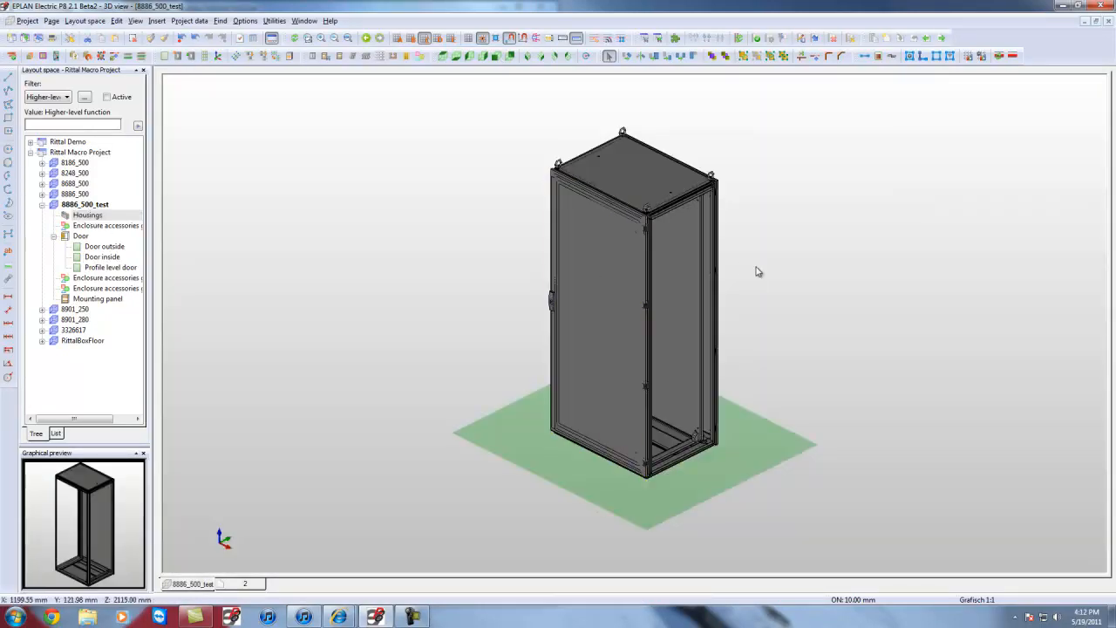
{"action": "scroll", "coordinate": [760, 262], "scroll_direction": "up", "scroll_amount": 2}
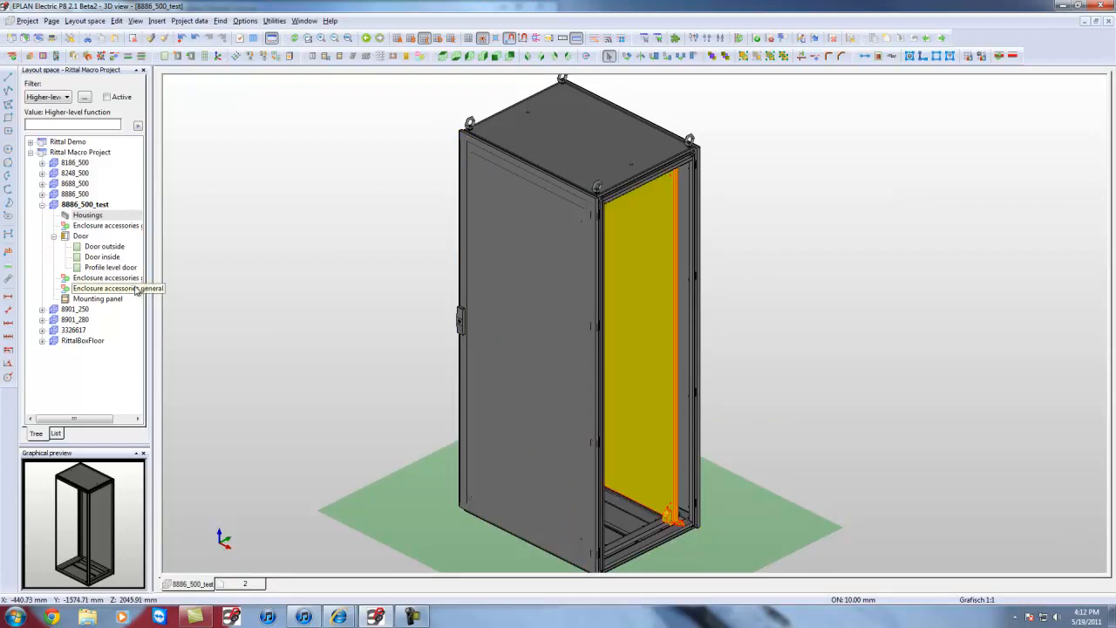
{"action": "left_click", "coordinate": [54, 237]}
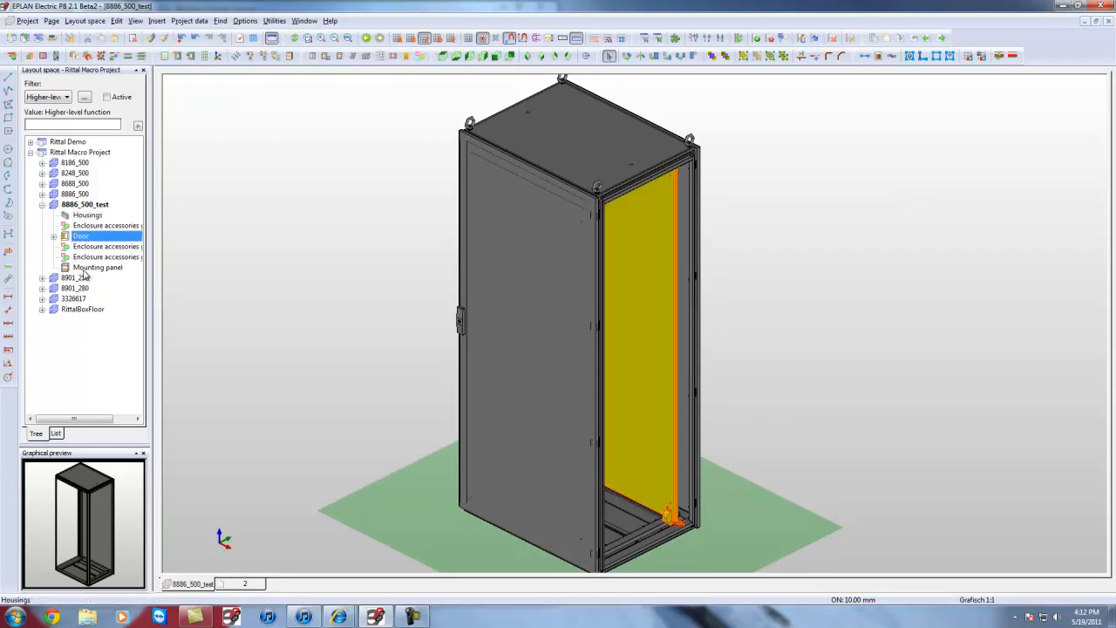
Check the item type and function definition in the mounting panel's properties.
{"action": "left_click", "coordinate": [91, 269]}
{"action": "right_click", "coordinate": [91, 268]}
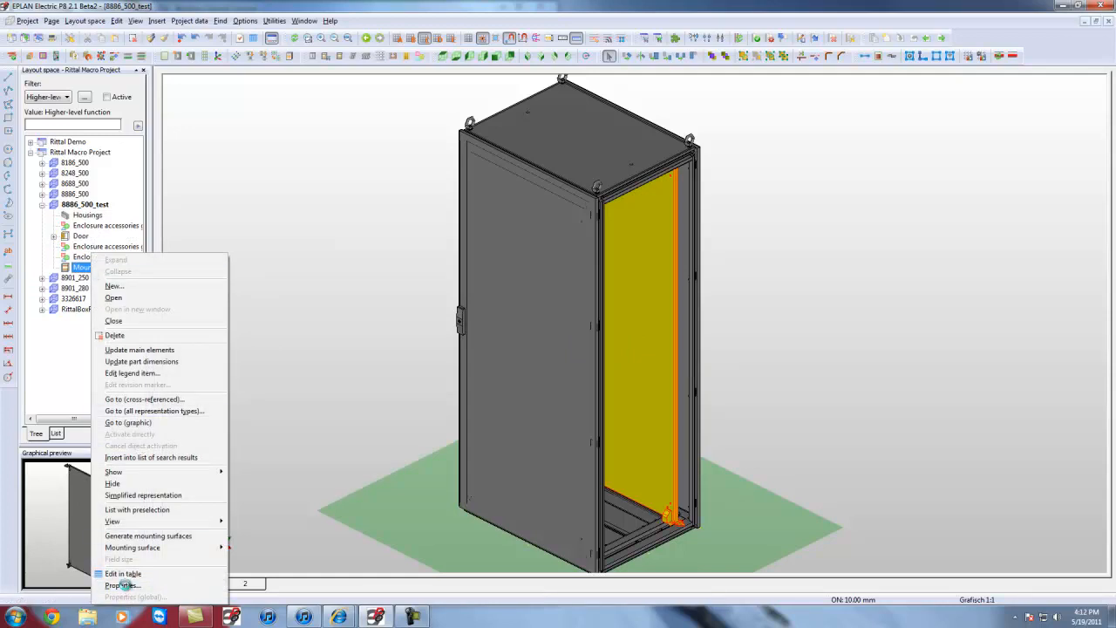
{"action": "left_click", "coordinate": [121, 585]}
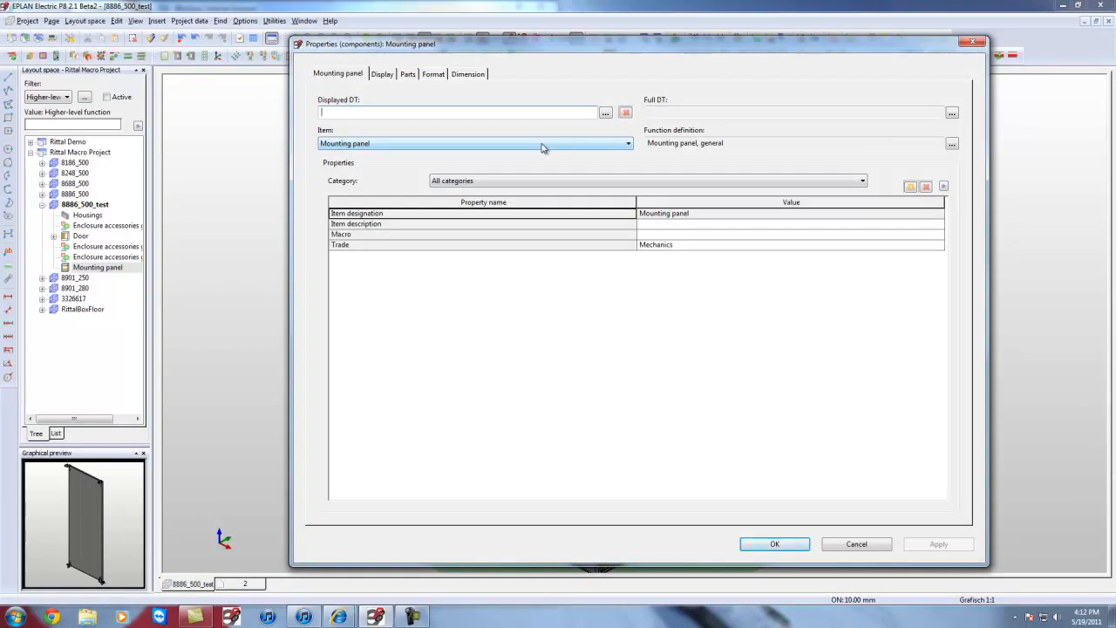
{"action": "left_click", "coordinate": [775, 544]}
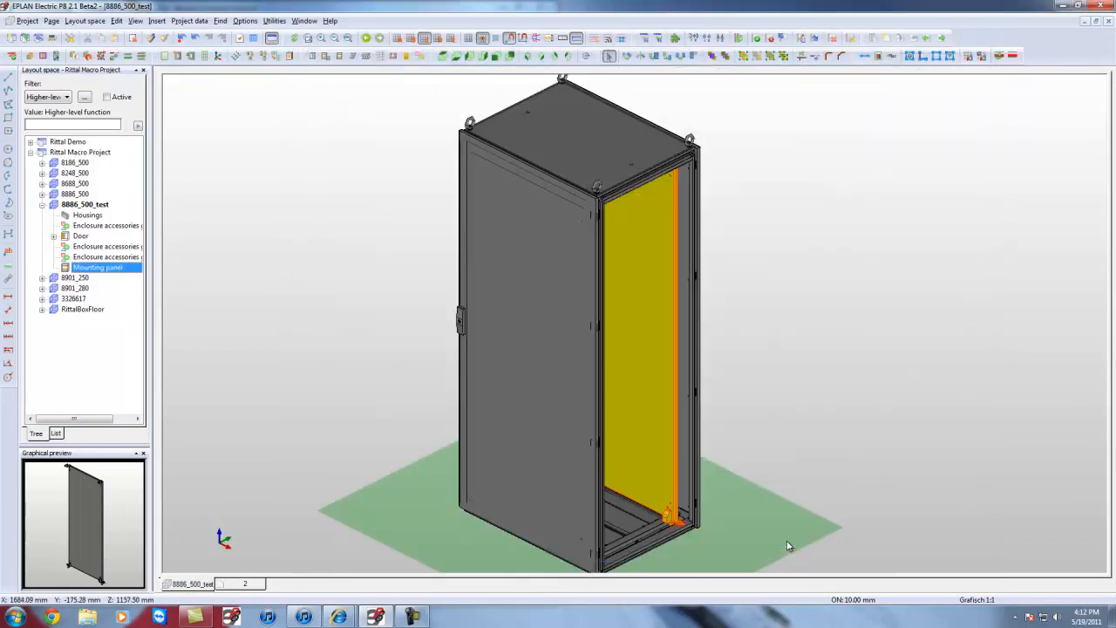
Isolate the mounting panel, define a mounting surface on its front face and list it beneath the mounting panel item.
{"action": "right_click", "coordinate": [112, 272]}
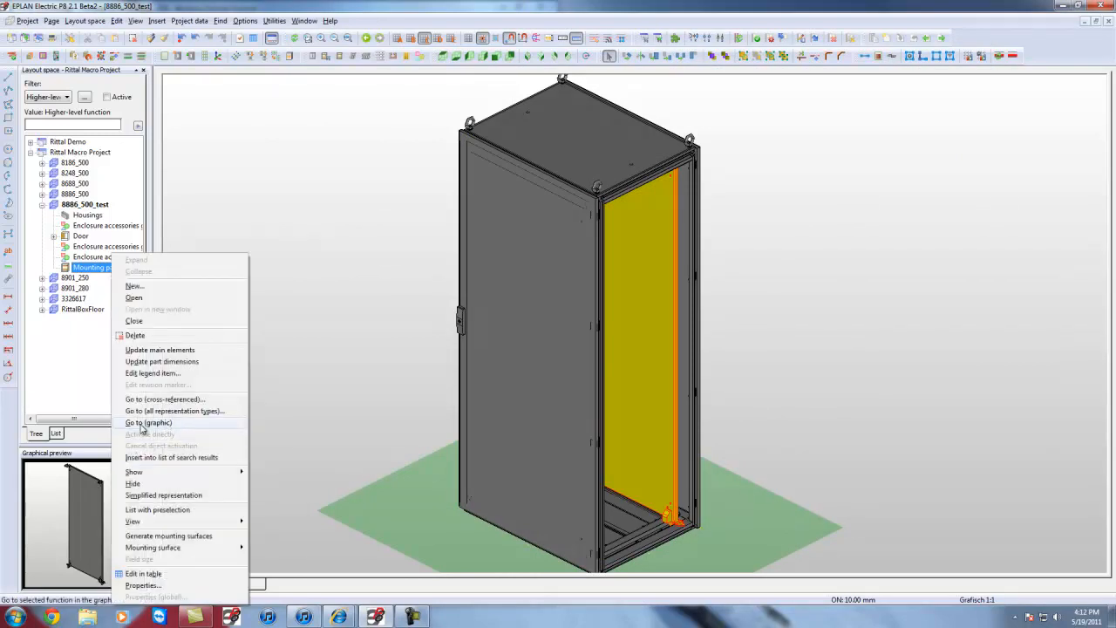
{"action": "left_click", "coordinate": [148, 423]}
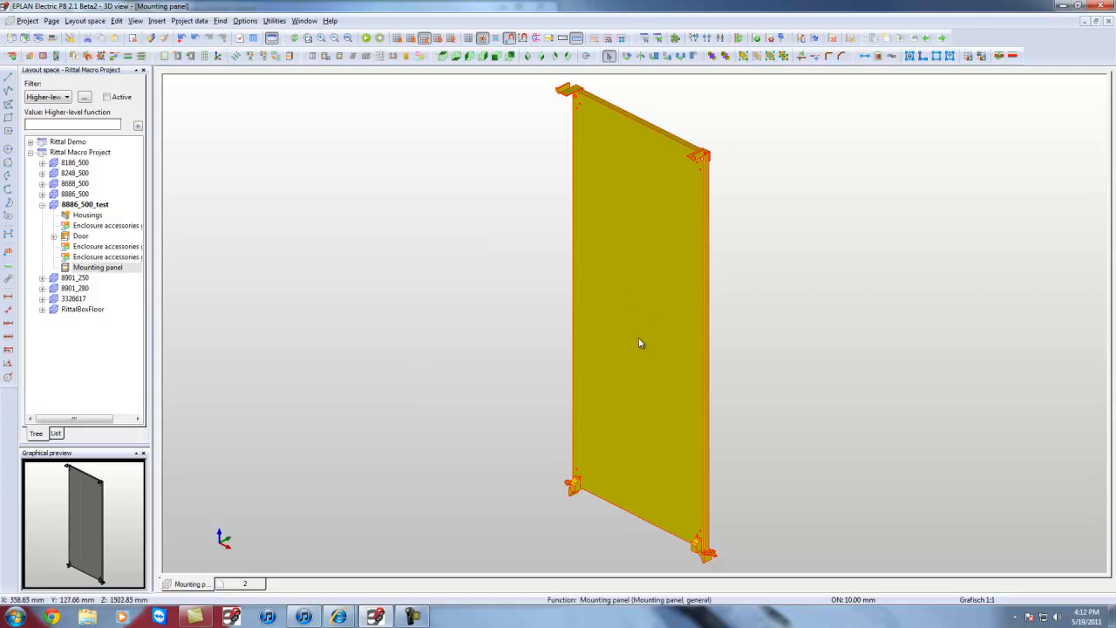
{"action": "left_click", "coordinate": [767, 354]}
{"action": "left_click", "coordinate": [164, 56]}
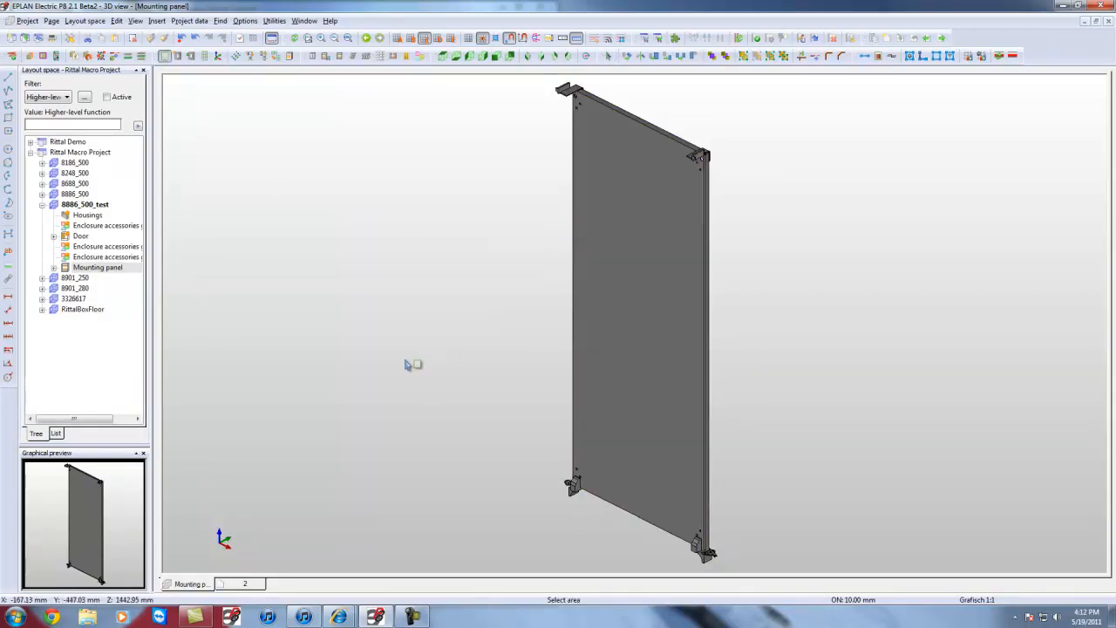
{"action": "left_click", "coordinate": [54, 268]}
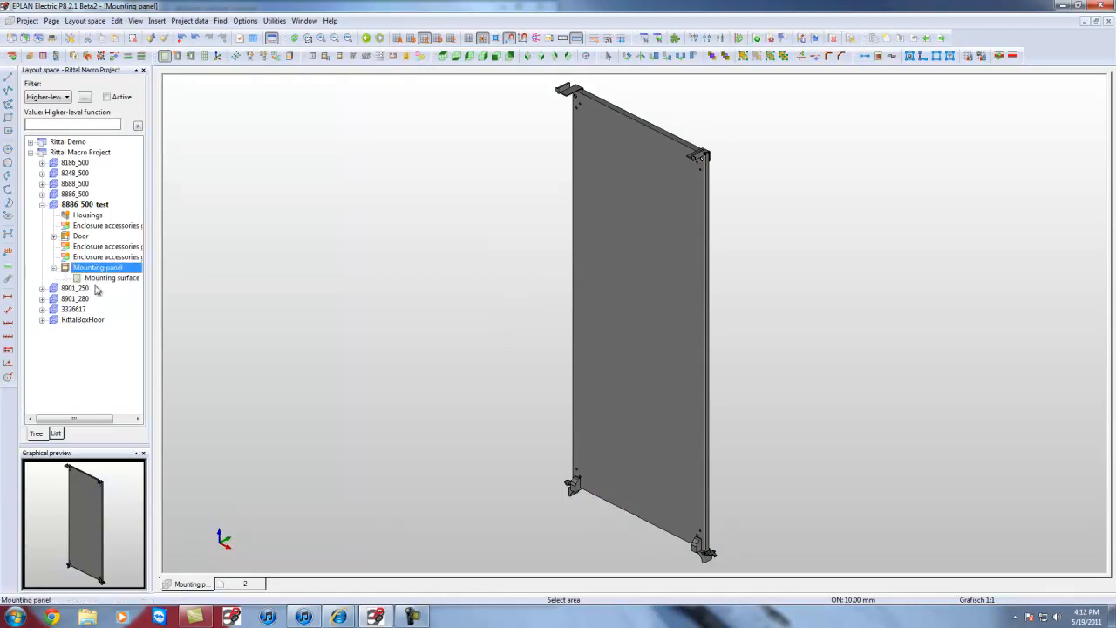
Set the item type of the mounting panel's front surface to "Mounting panel front".
{"action": "right_click", "coordinate": [98, 277]}
{"action": "left_click", "coordinate": [158, 585]}
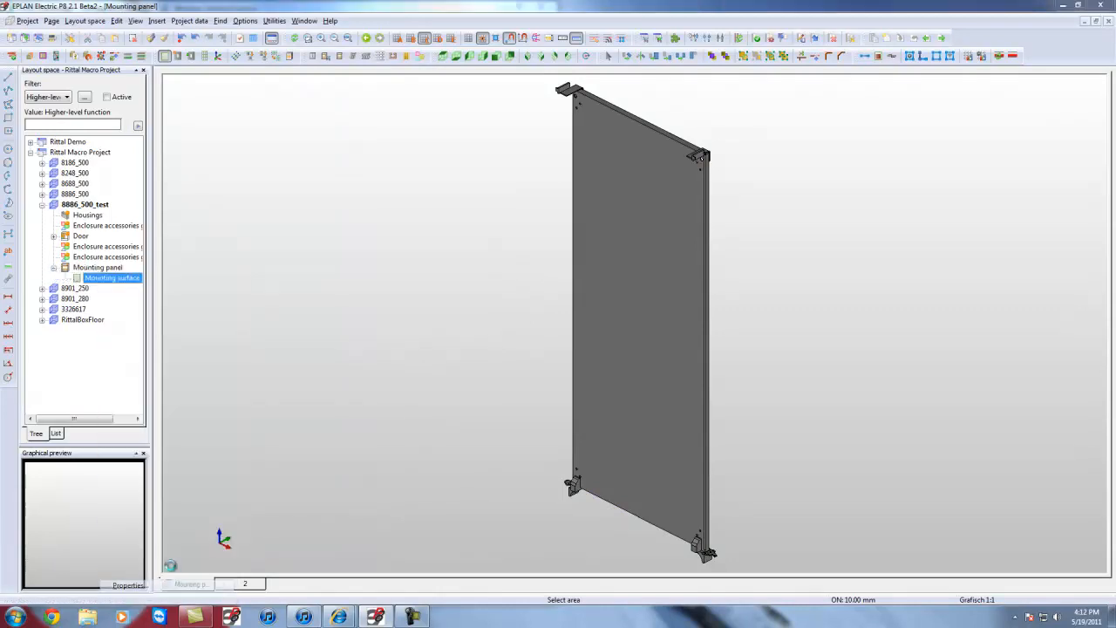
{"action": "left_click", "coordinate": [409, 174]}
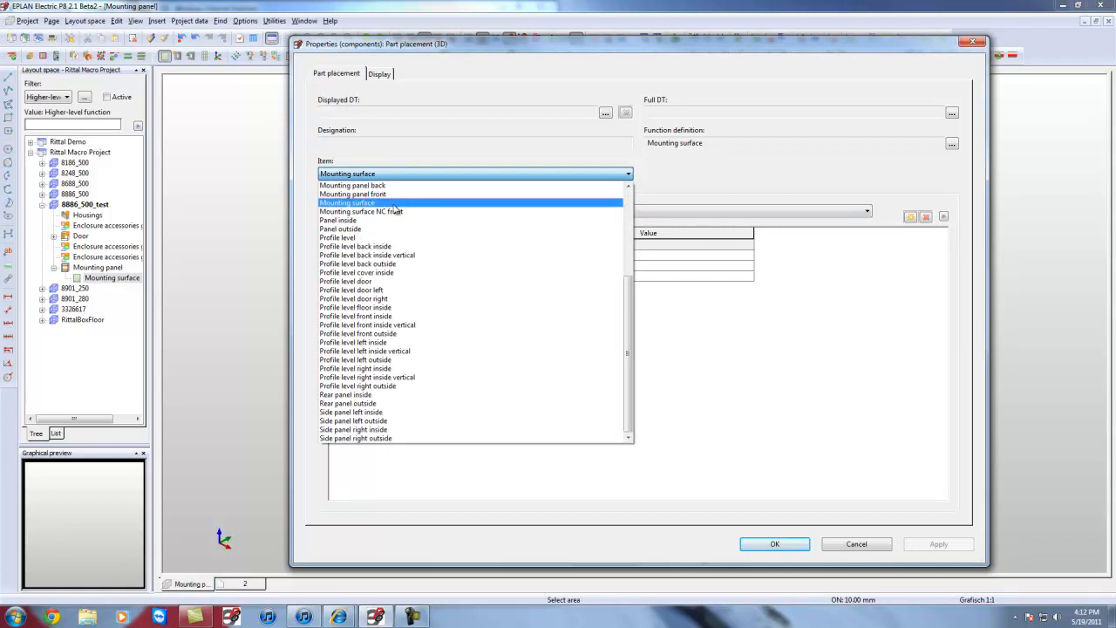
{"action": "scroll", "coordinate": [392, 218], "scroll_direction": "up", "scroll_amount": 2}
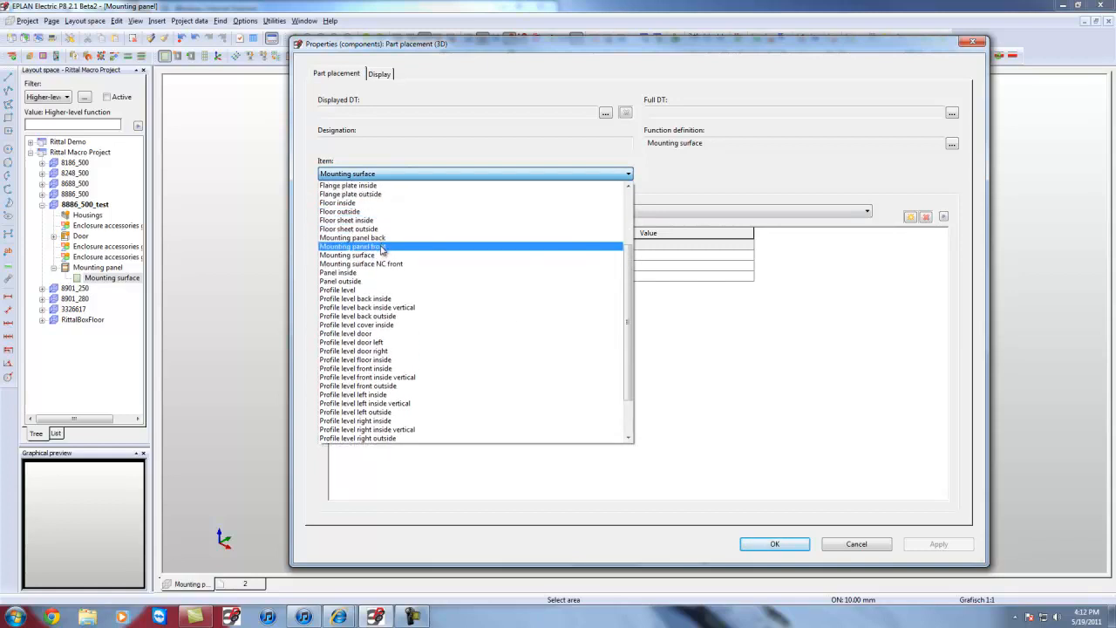
{"action": "left_click", "coordinate": [384, 246]}
{"action": "left_click", "coordinate": [787, 544]}
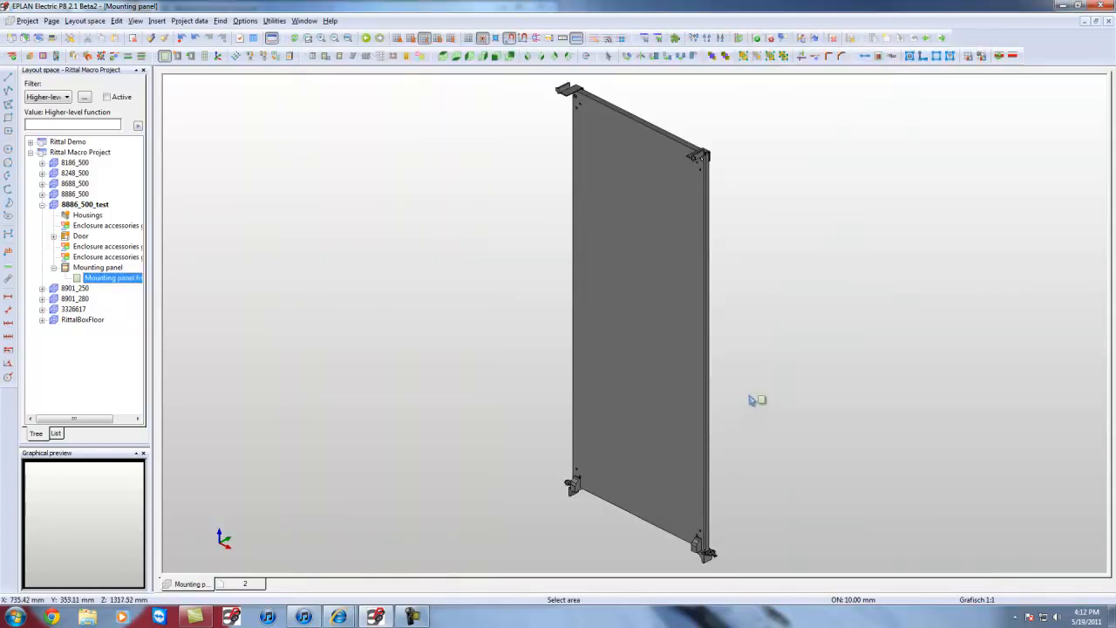
Define a mounting surface on the rear face of the mounting panel and set its item type to "Mounting panel back".
{"action": "right_click_drag", "start_coordinate": [772, 397], "coordinate": [672, 404], "text": "ctrl"}
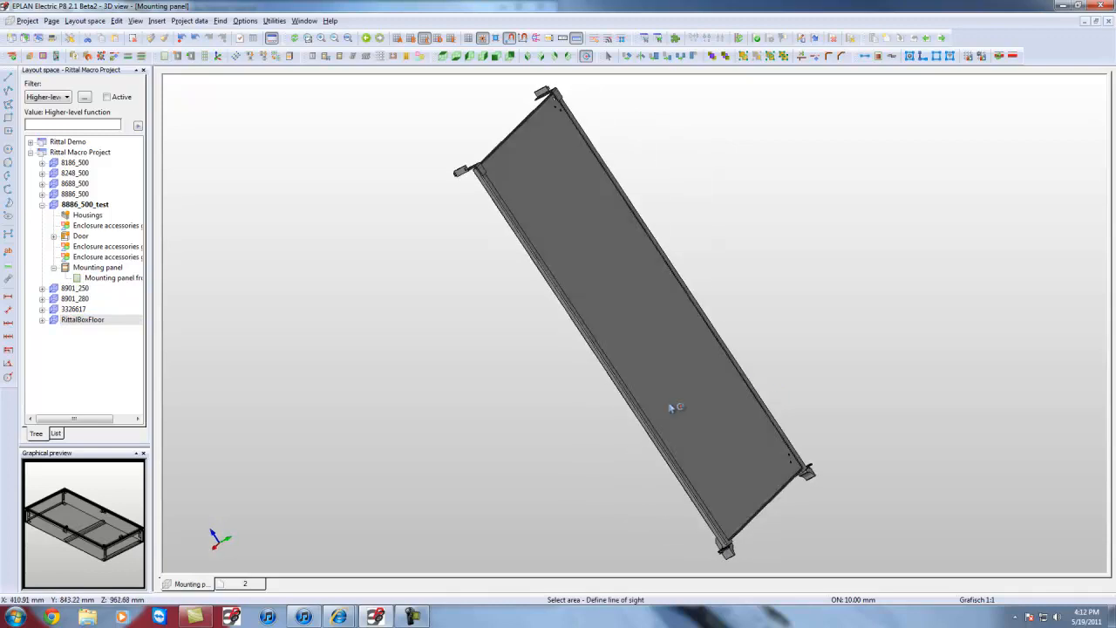
{"action": "left_click", "coordinate": [645, 332]}
{"action": "left_click", "coordinate": [101, 289]}
{"action": "right_click", "coordinate": [103, 288]}
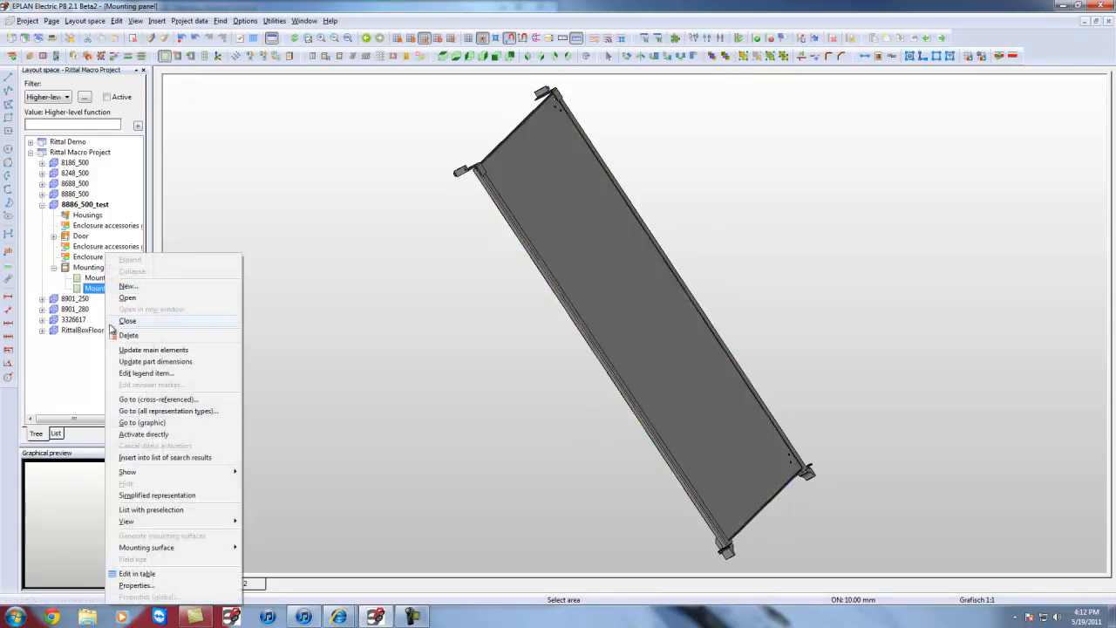
{"action": "left_click", "coordinate": [149, 585]}
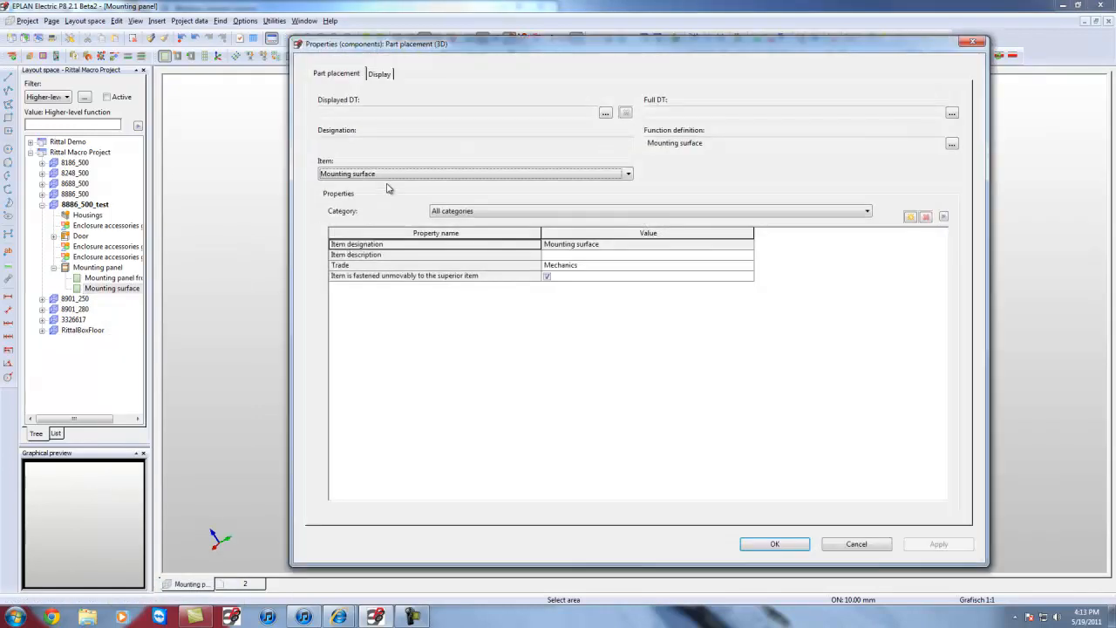
{"action": "left_click", "coordinate": [388, 175]}
{"action": "scroll", "coordinate": [372, 206], "scroll_direction": "up", "scroll_amount": 1}
{"action": "scroll", "coordinate": [372, 206], "scroll_direction": "up", "scroll_amount": 3}
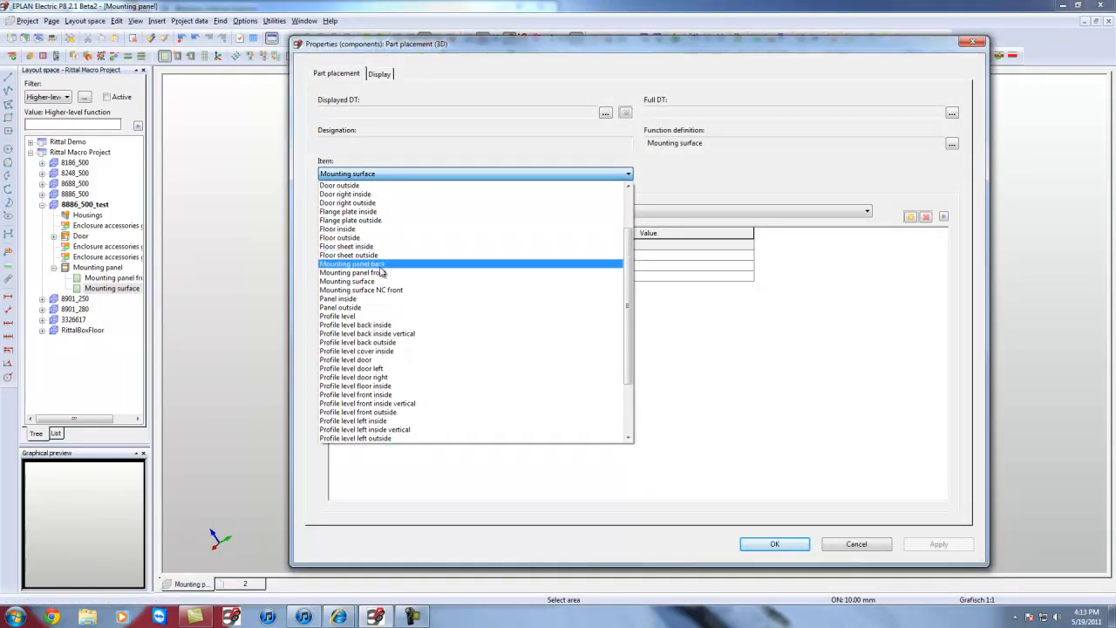
{"action": "left_click", "coordinate": [381, 263]}
{"action": "left_click", "coordinate": [774, 544]}
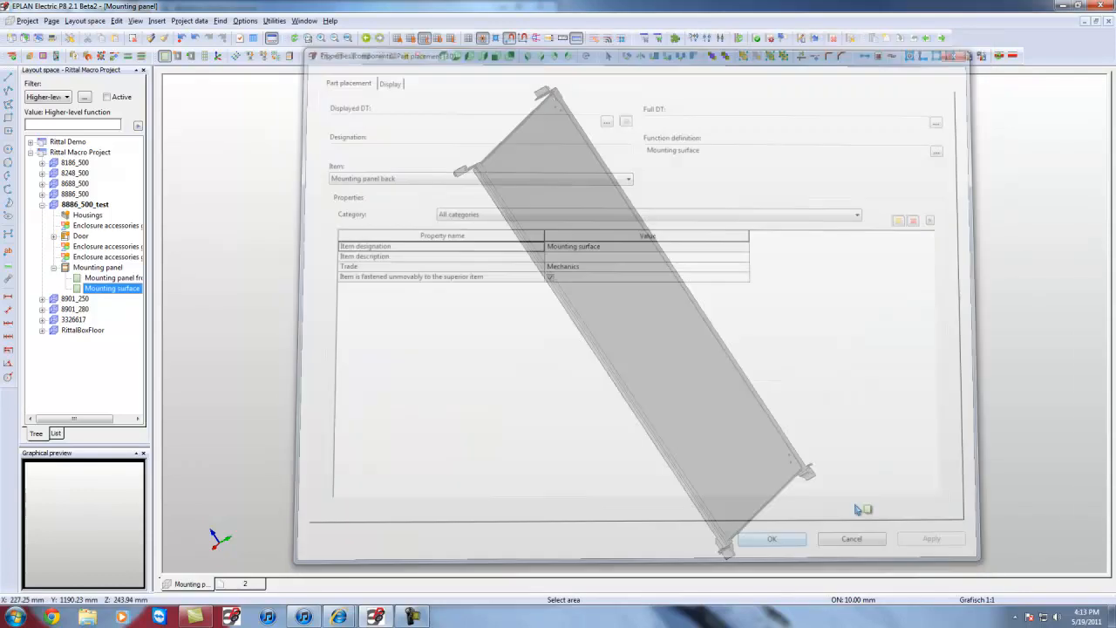
{"action": "right_click", "coordinate": [825, 384]}
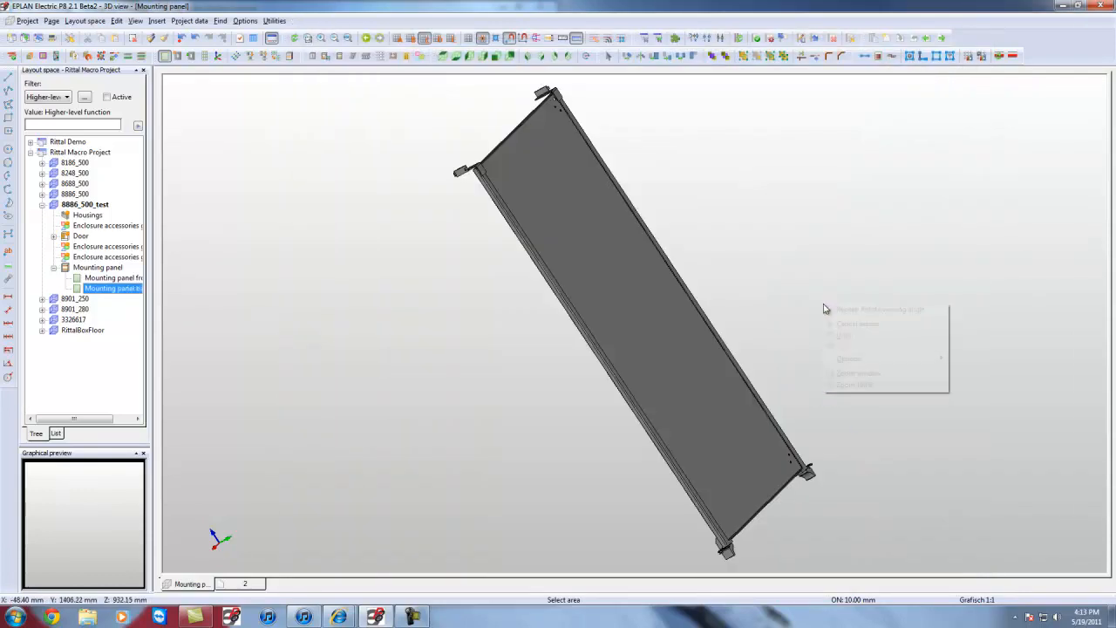
{"action": "left_click", "coordinate": [872, 324]}
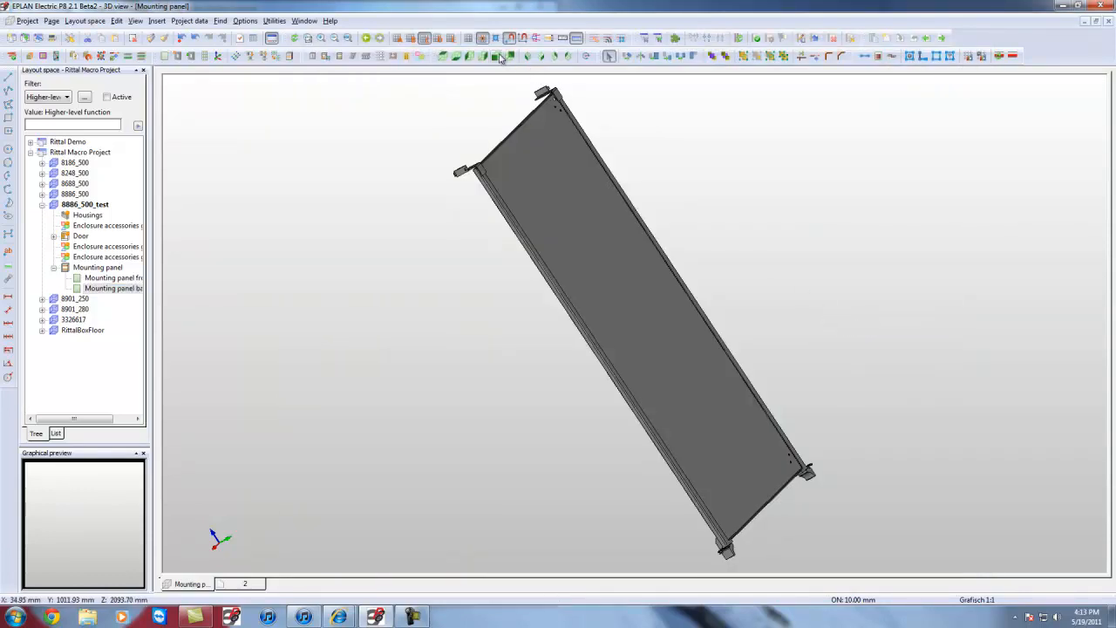
{"action": "left_click", "coordinate": [498, 57]}
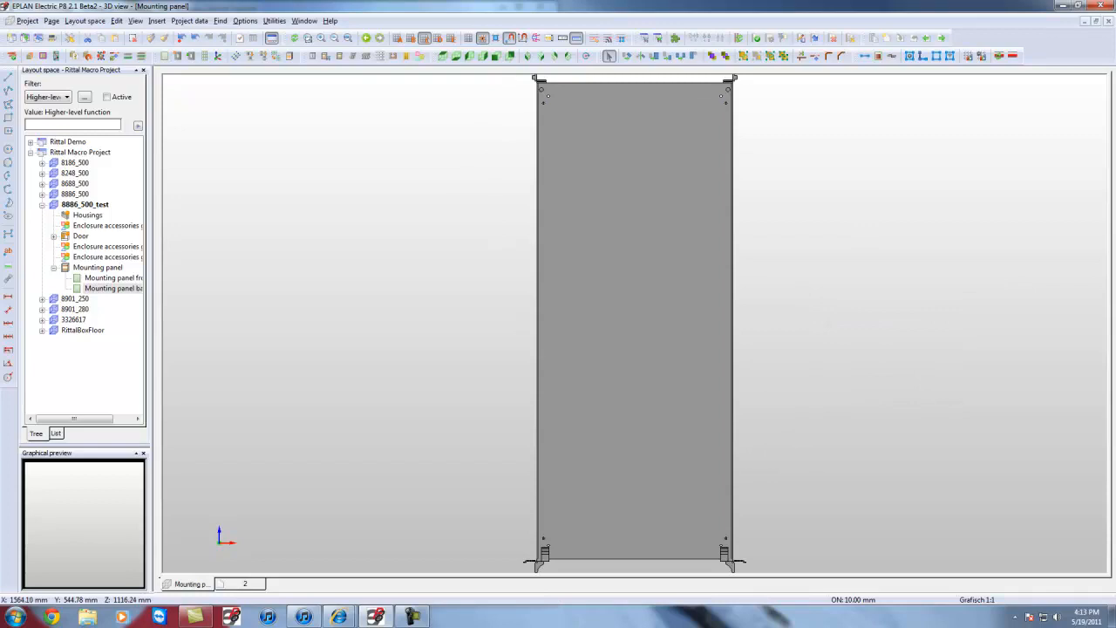